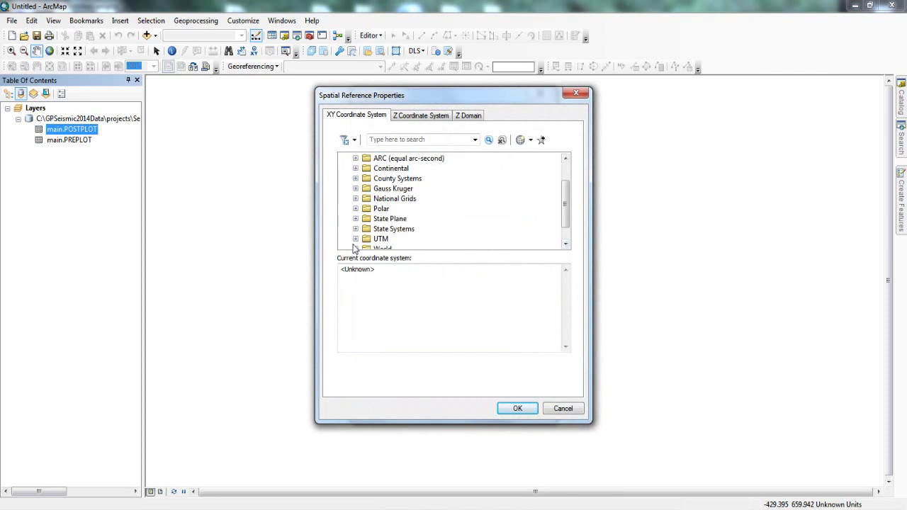
# Assign the NAD 1983 UTM Zone 13N coordinate system to the POSTPLOT XY data and add it to the map as an event layer
pyautogui.click(355, 239)
pyautogui.click(366, 239)
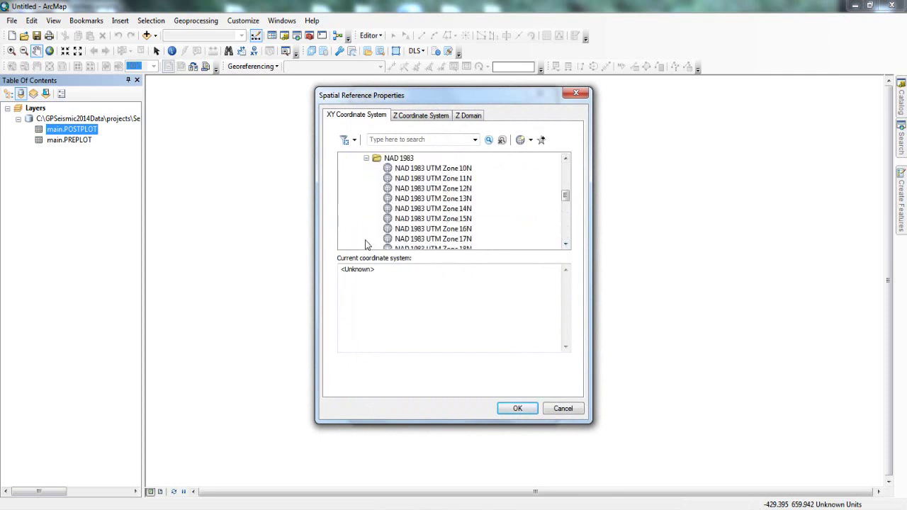
pyautogui.click(435, 201)
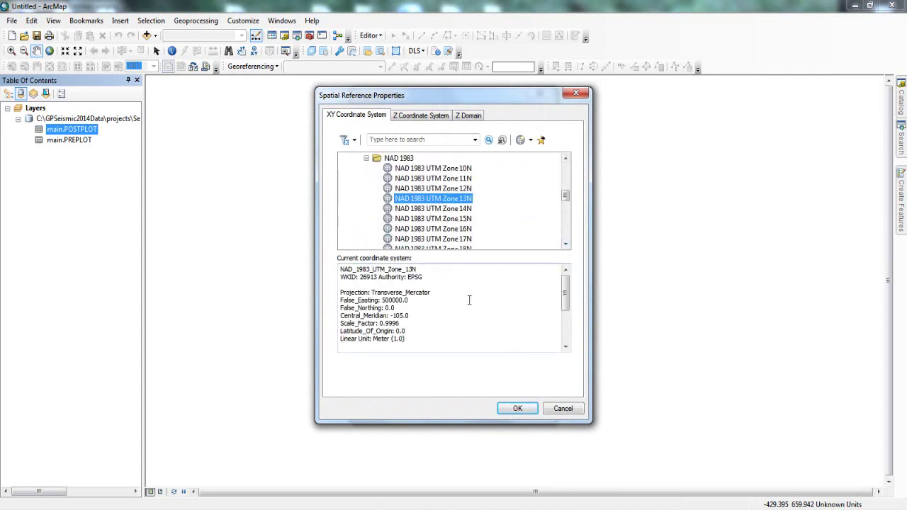
pyautogui.click(516, 412)
pyautogui.click(473, 410)
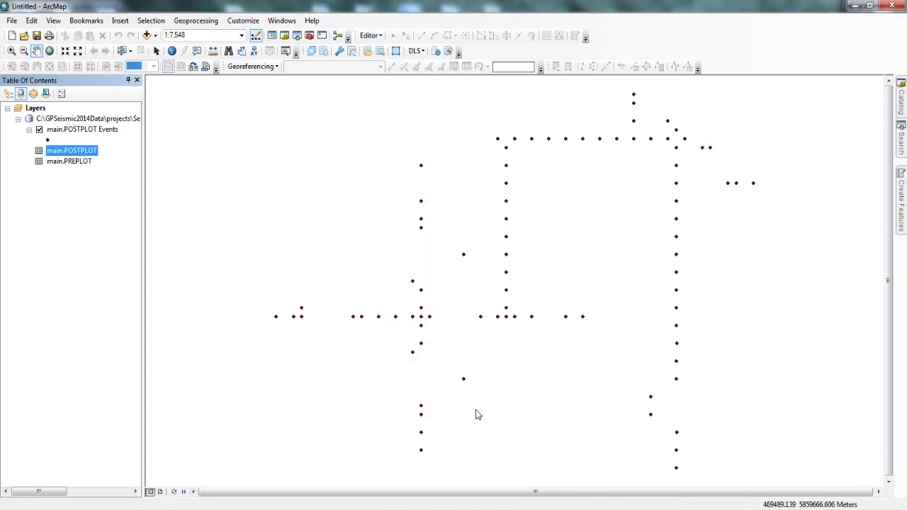
# Display the main.PREPLOT table as XY data using Local_Easting for X and Local_Northing for Y
pyautogui.rightClick(83, 161)
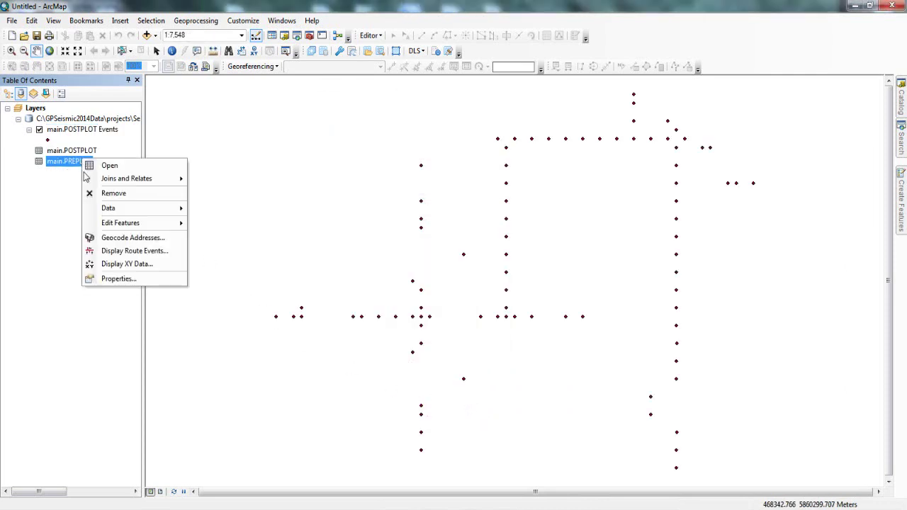
pyautogui.click(111, 264)
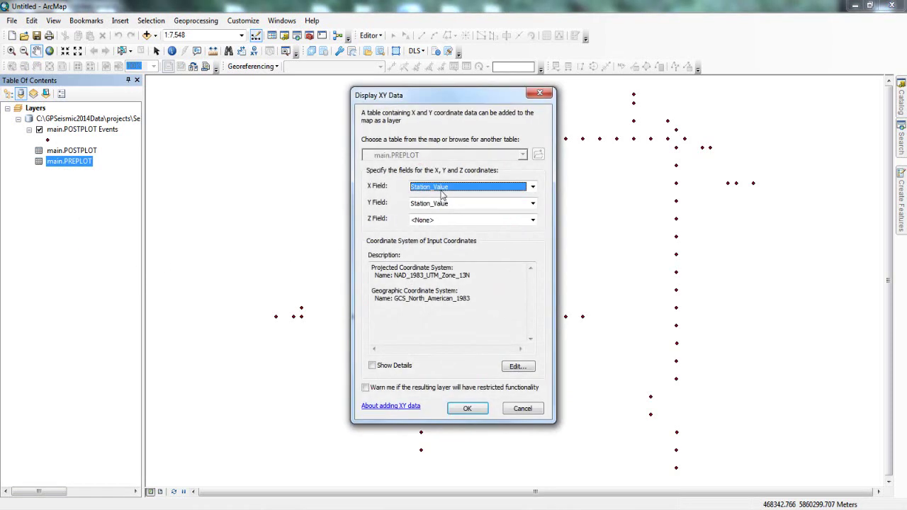
pyautogui.click(444, 190)
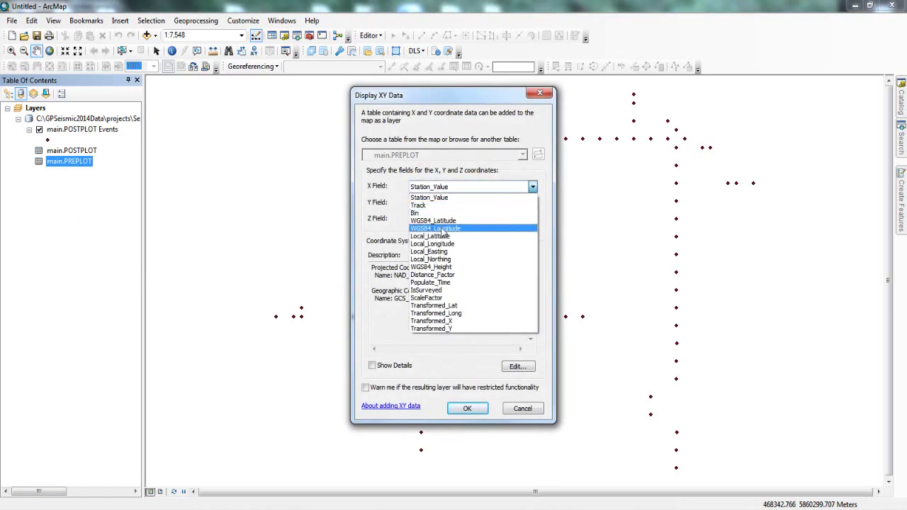
pyautogui.click(433, 251)
pyautogui.click(443, 205)
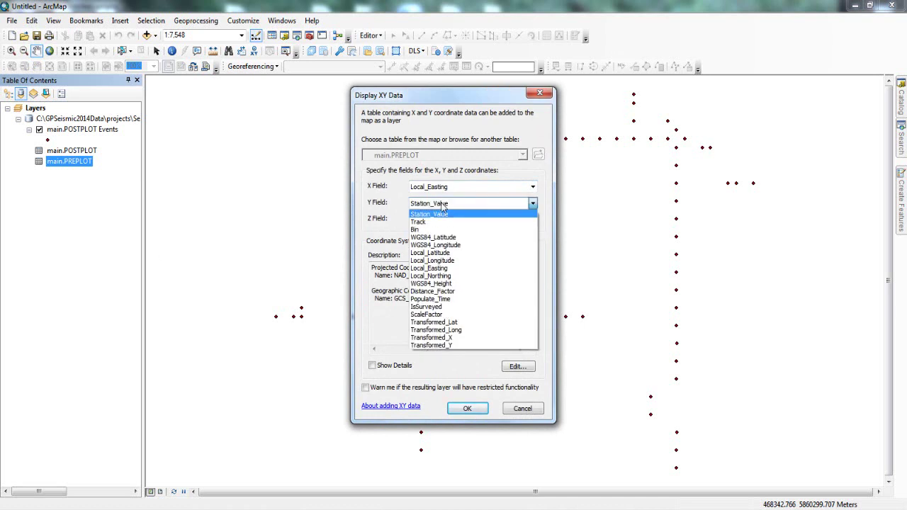
pyautogui.click(443, 276)
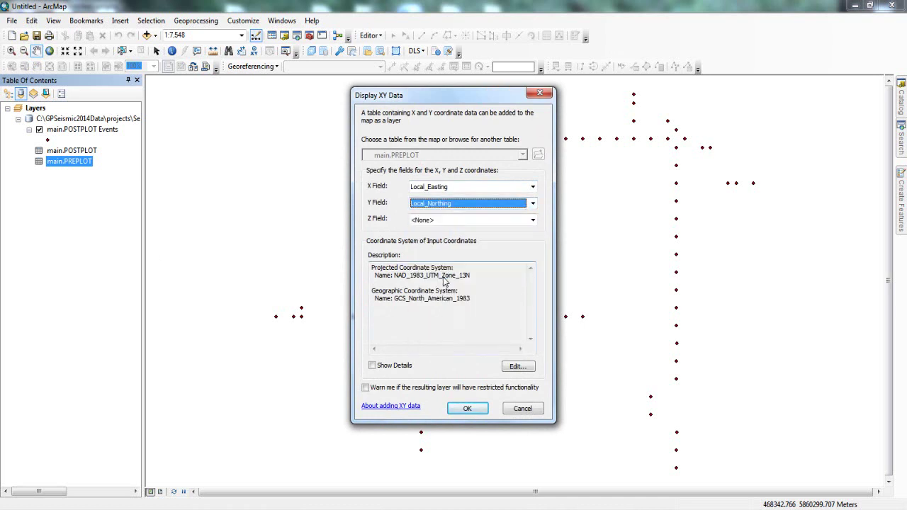
pyautogui.click(467, 408)
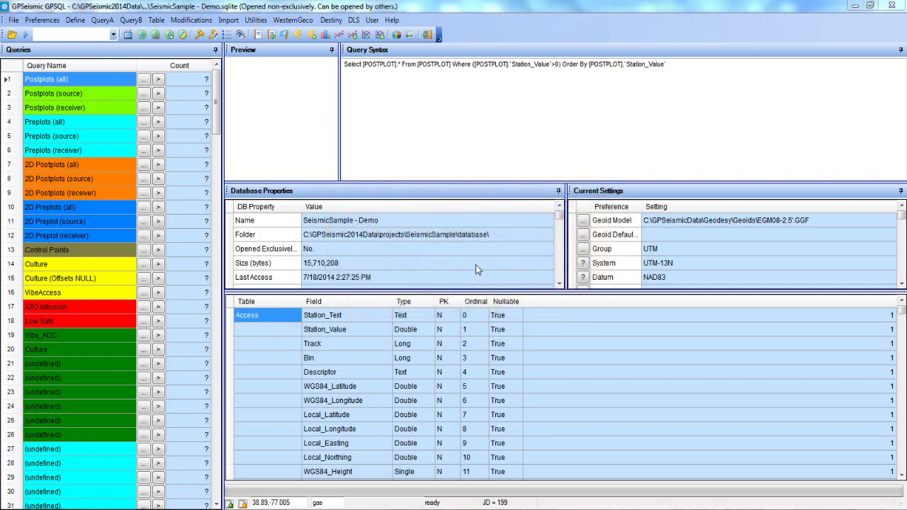
# In GPSeismic GPSQL, create an ArcMap expression file from the Postplots (source) query and save it as Postplot(source)
pyautogui.click(96, 92)
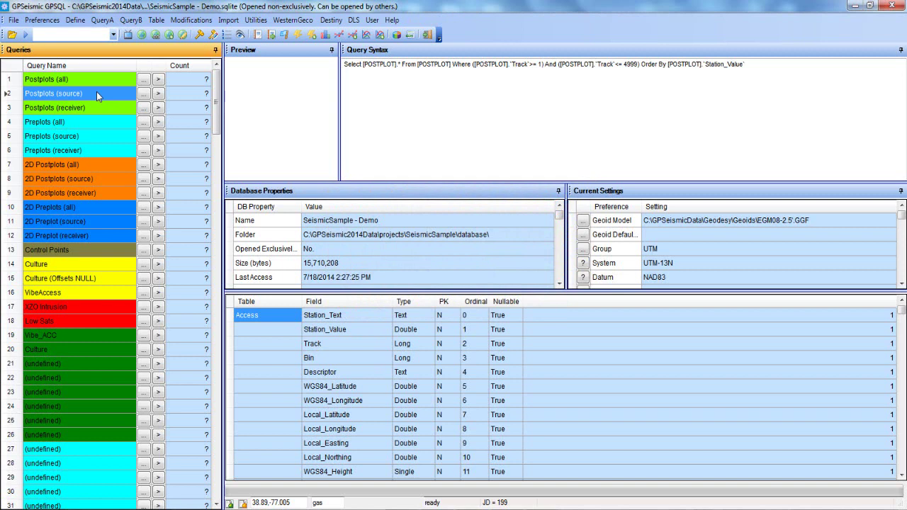
pyautogui.click(77, 21)
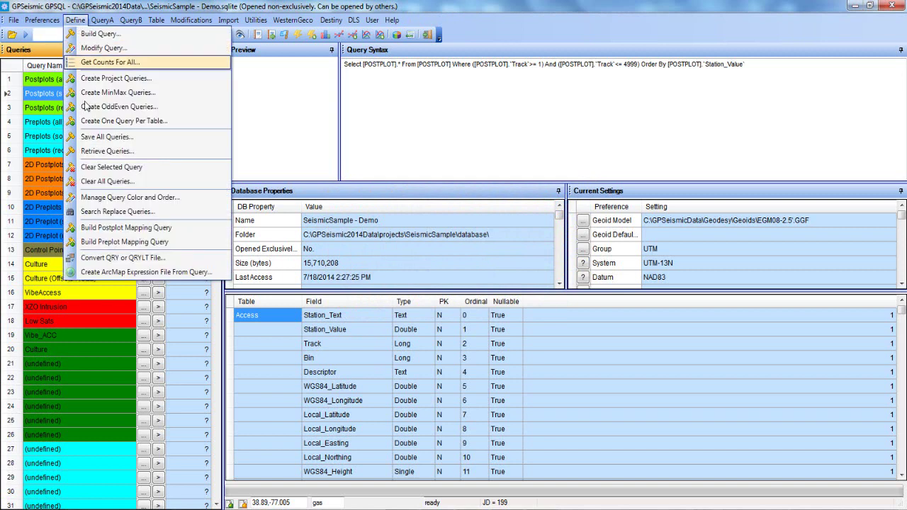
pyautogui.click(97, 274)
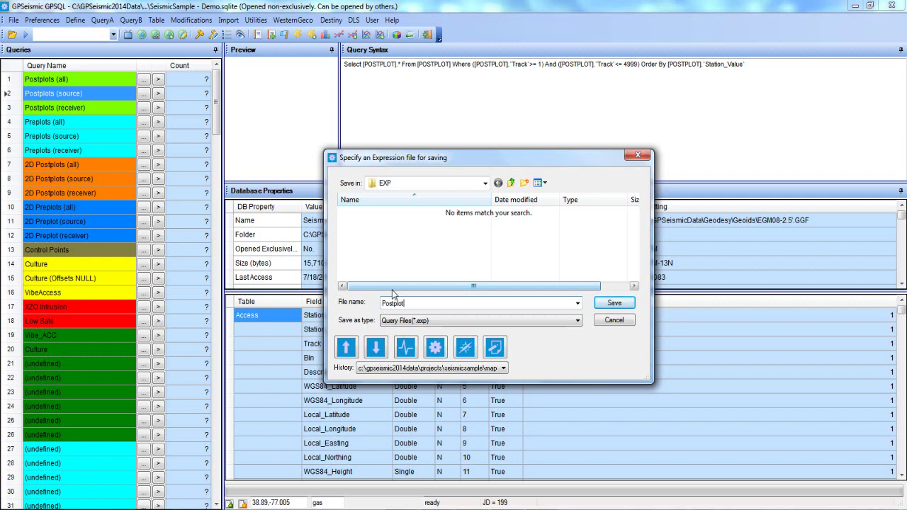
pyautogui.write('Postplot(source')
pyautogui.press('Return')
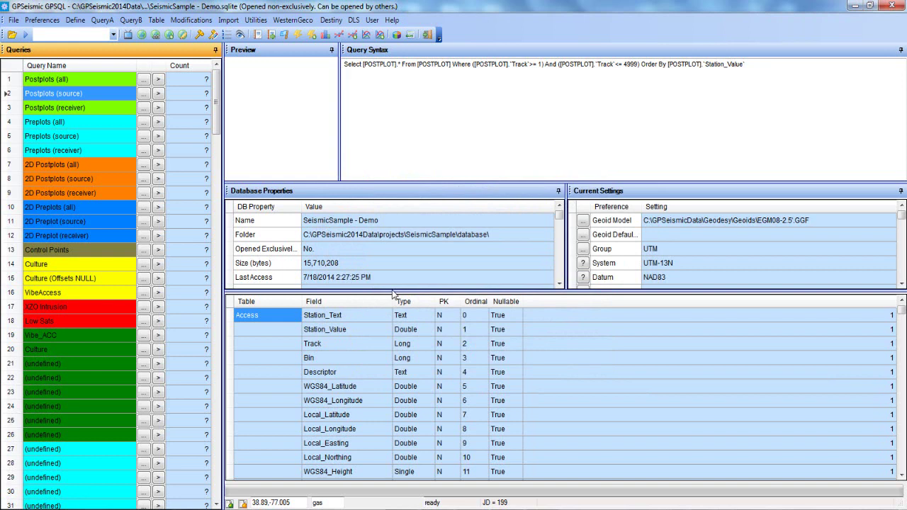
# Create an ArcMap expression file from the Postplots (receiver) query and save it as Postplot(receiver)
pyautogui.click(71, 109)
pyautogui.click(75, 20)
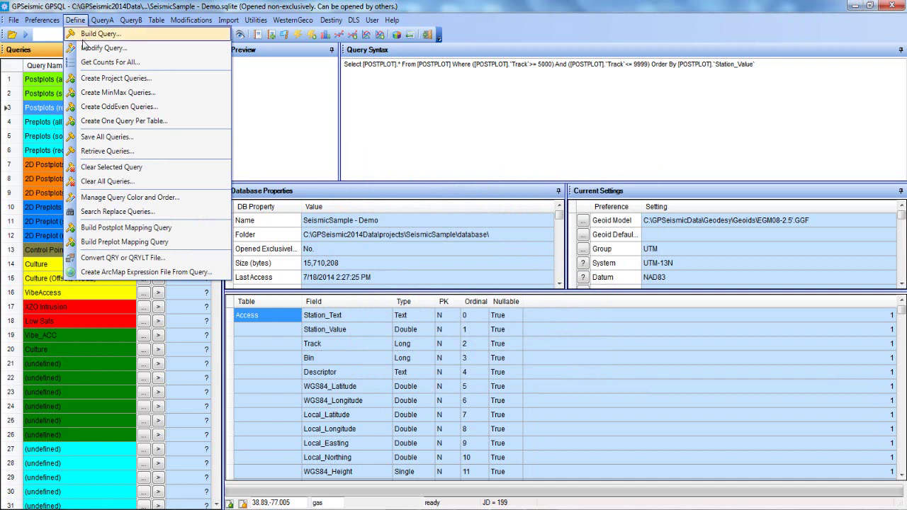
pyautogui.click(128, 272)
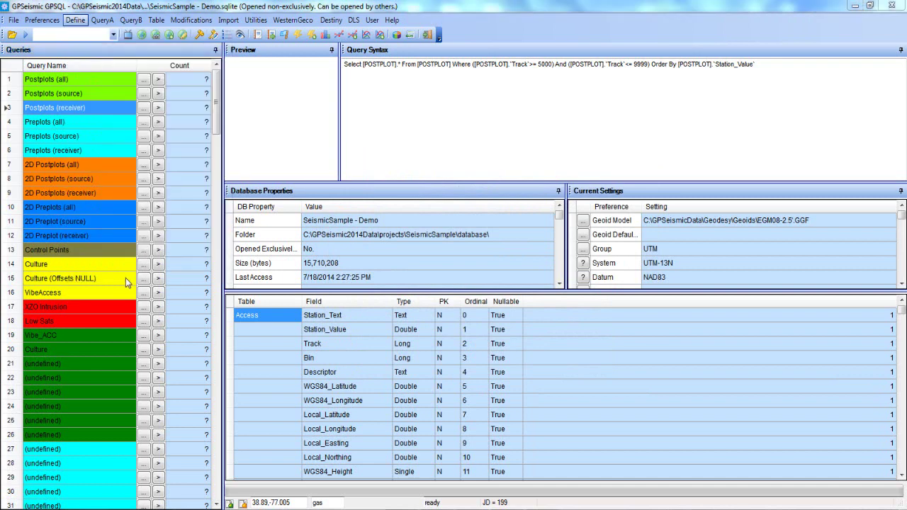
pyautogui.write('P')
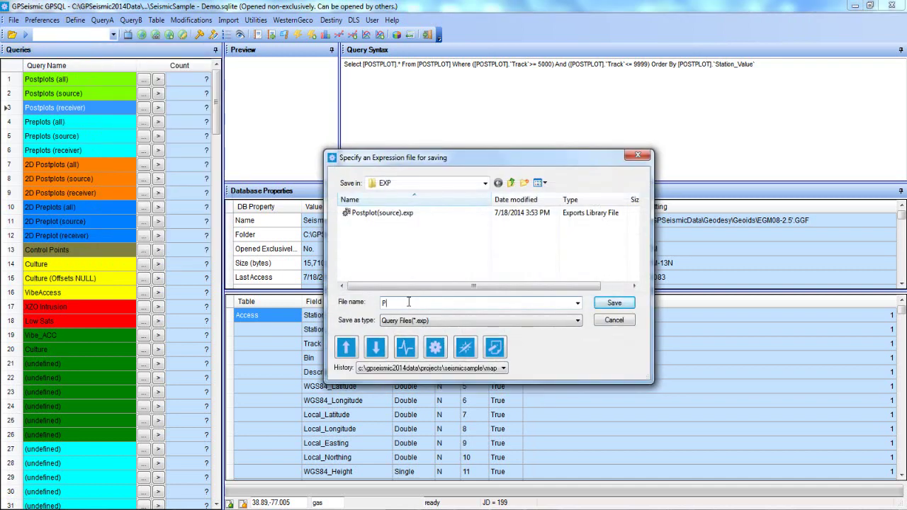
pyautogui.write('ostplot(receiver)')
pyautogui.press('Return')
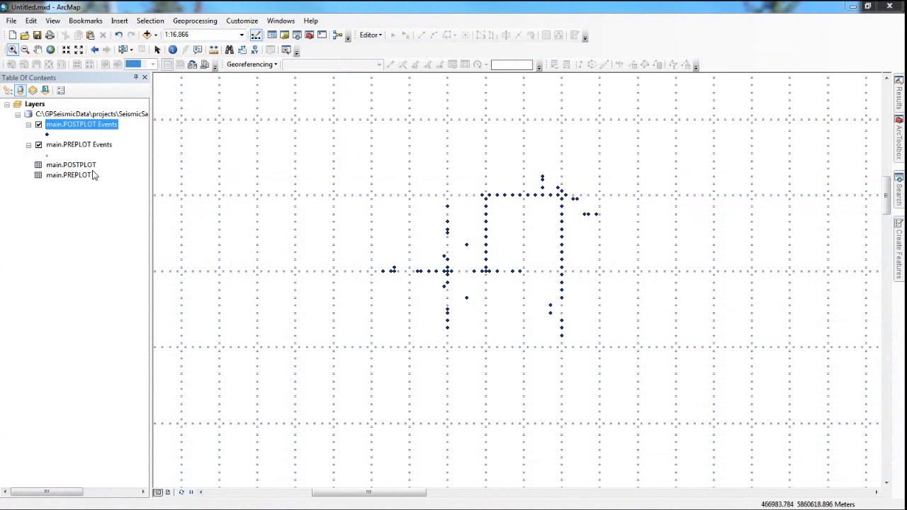
# In ArcMap, display the main.POSTPLOT table as a second XY layer with Local_Easting as X, Local_Northing as Y and Local_Height as Z
pyautogui.click(89, 168)
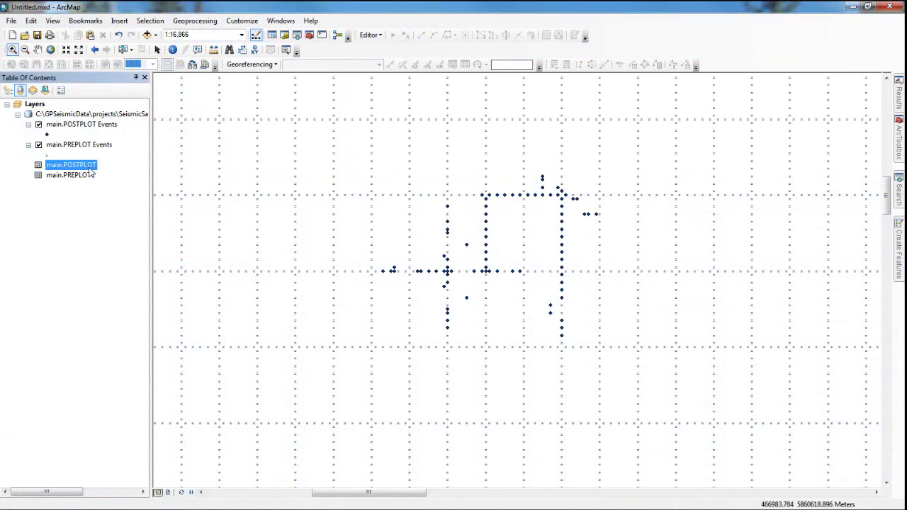
pyautogui.rightClick(90, 169)
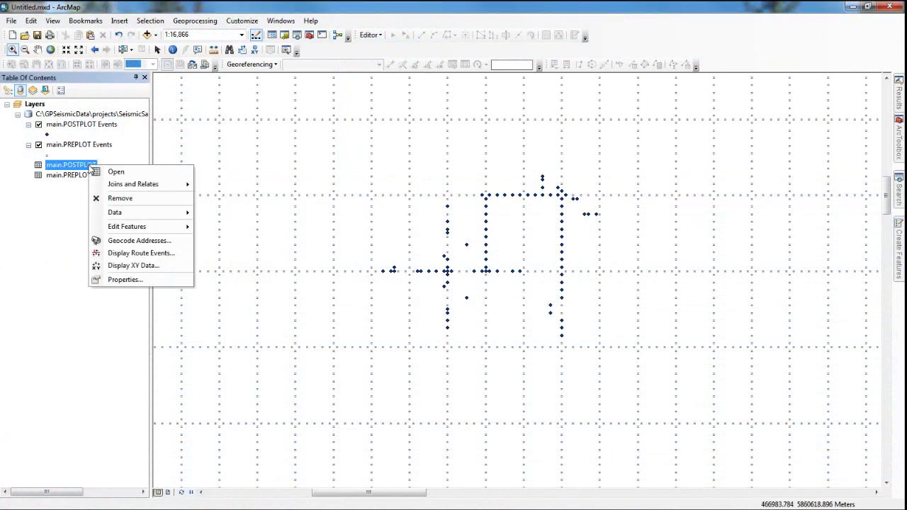
pyautogui.click(104, 266)
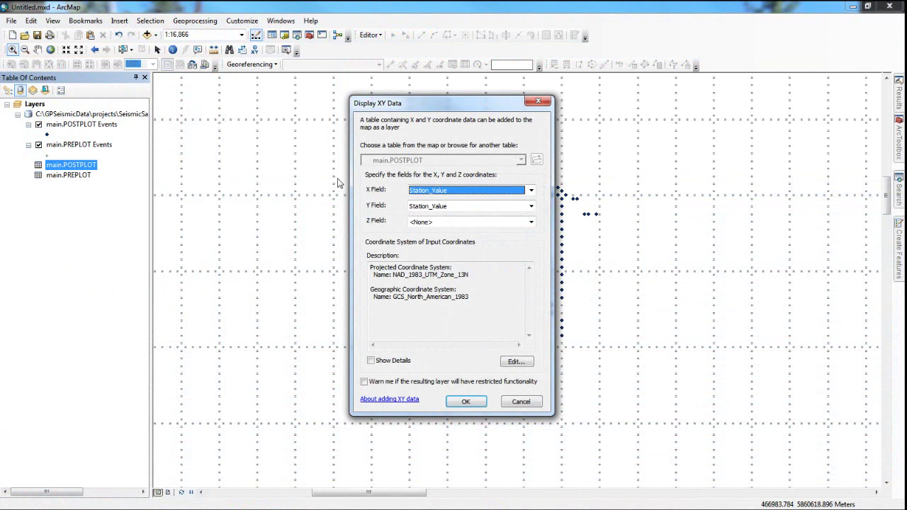
pyautogui.click(423, 191)
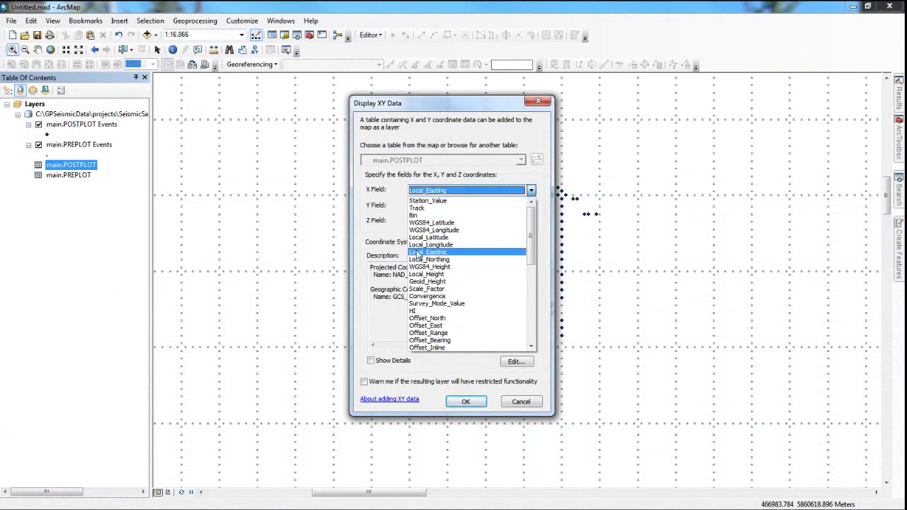
pyautogui.click(425, 253)
pyautogui.click(427, 206)
pyautogui.click(430, 271)
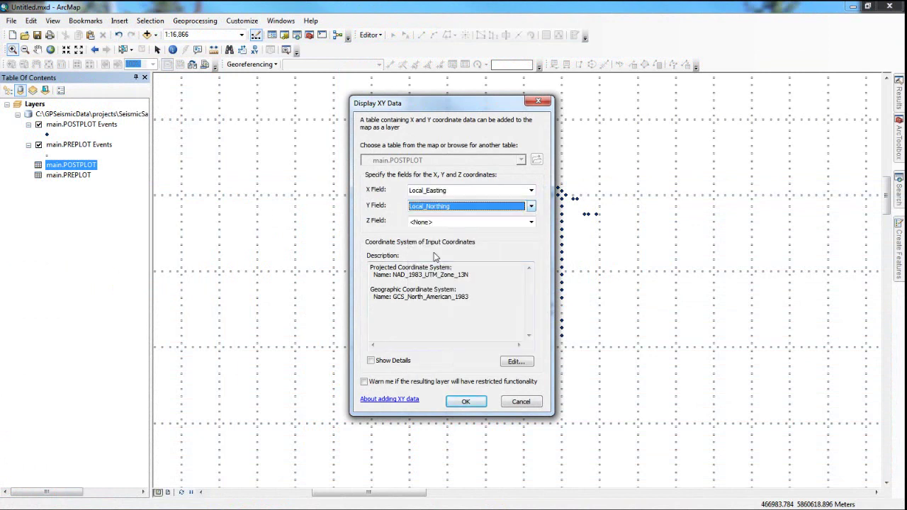
pyautogui.click(442, 223)
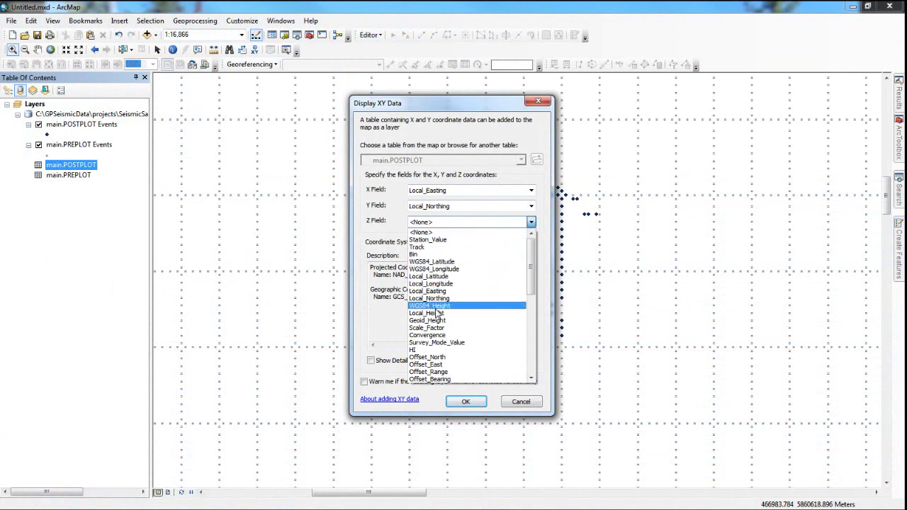
pyautogui.click(445, 316)
pyautogui.click(466, 402)
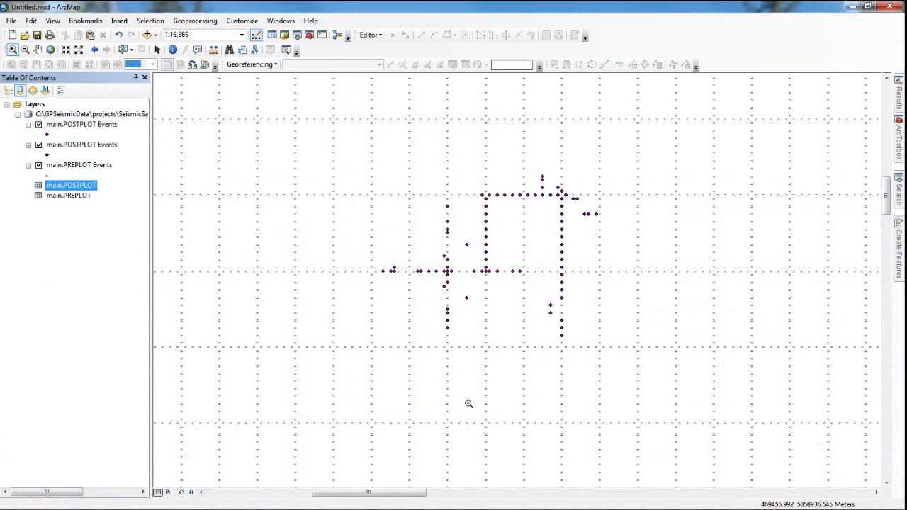
# Load the Postplot(receiver).exp expression as the definition query of the upper main.POSTPLOT Events layer
pyautogui.click(110, 128)
pyautogui.rightClick(115, 132)
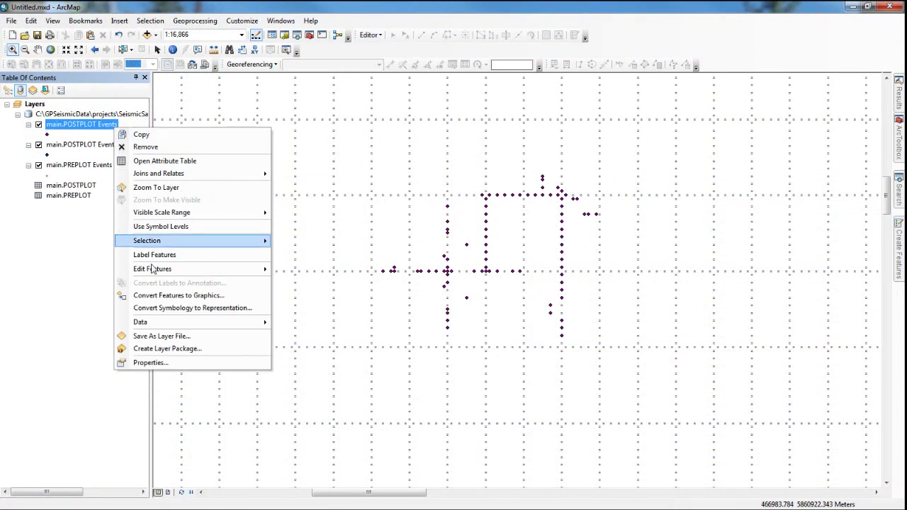
pyautogui.click(167, 365)
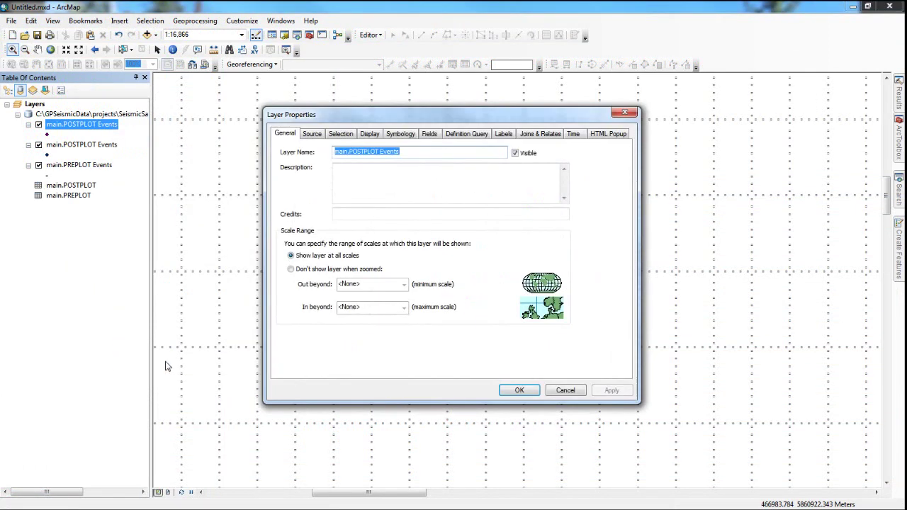
pyautogui.click(461, 135)
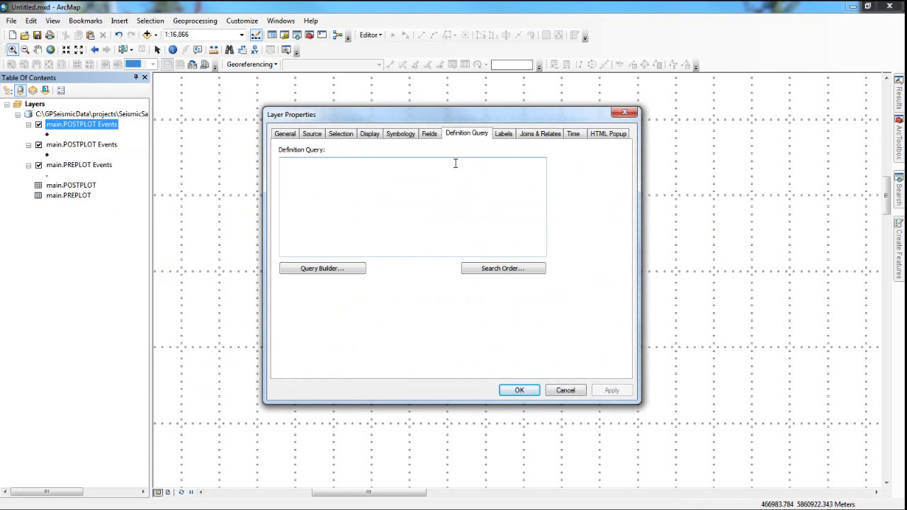
pyautogui.click(360, 270)
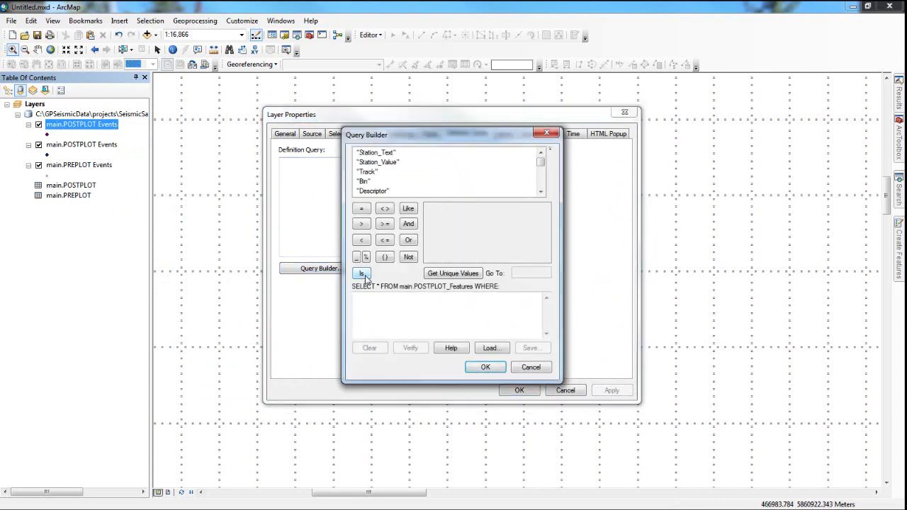
pyautogui.click(488, 348)
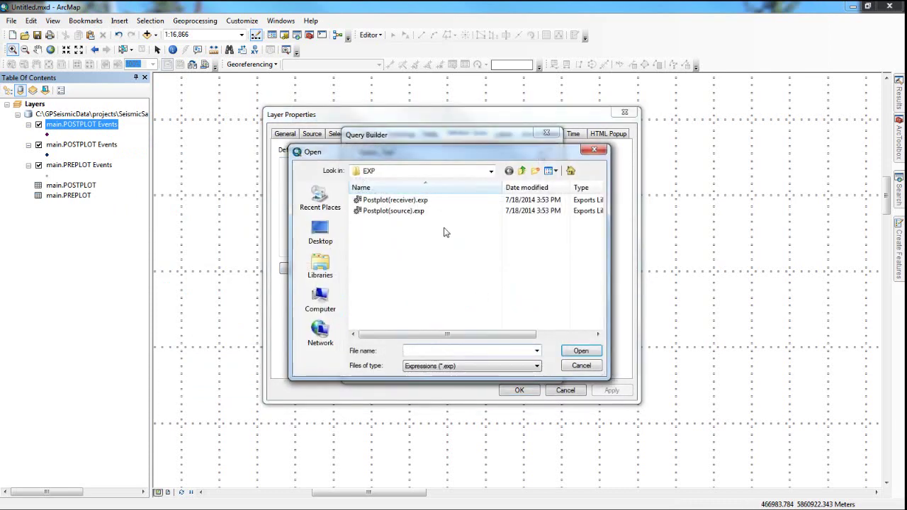
pyautogui.click(580, 350)
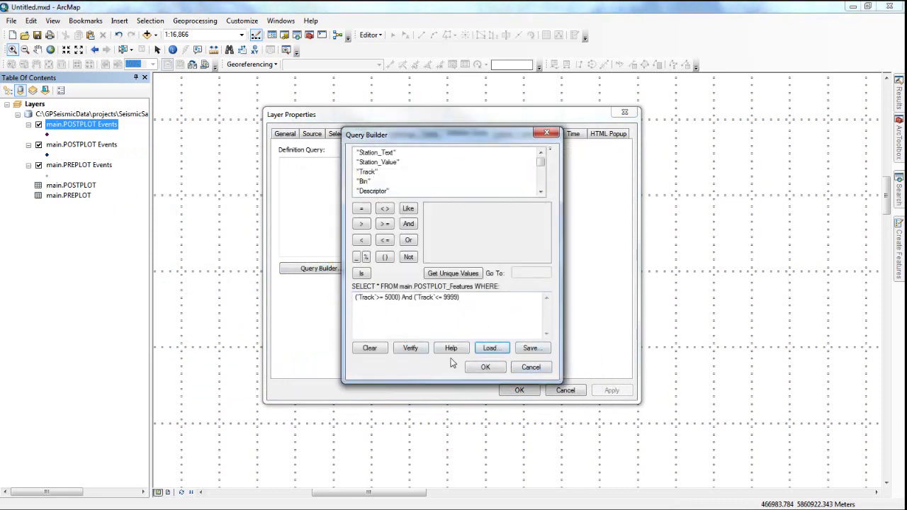
pyautogui.click(477, 366)
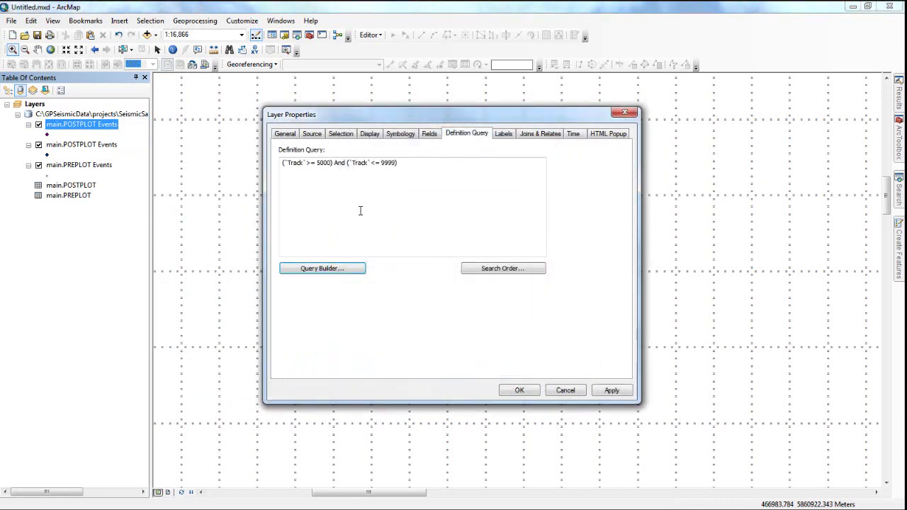
# Rename the filtered postplot layer to Postplot(receiver) and apply its layer properties
pyautogui.click(285, 134)
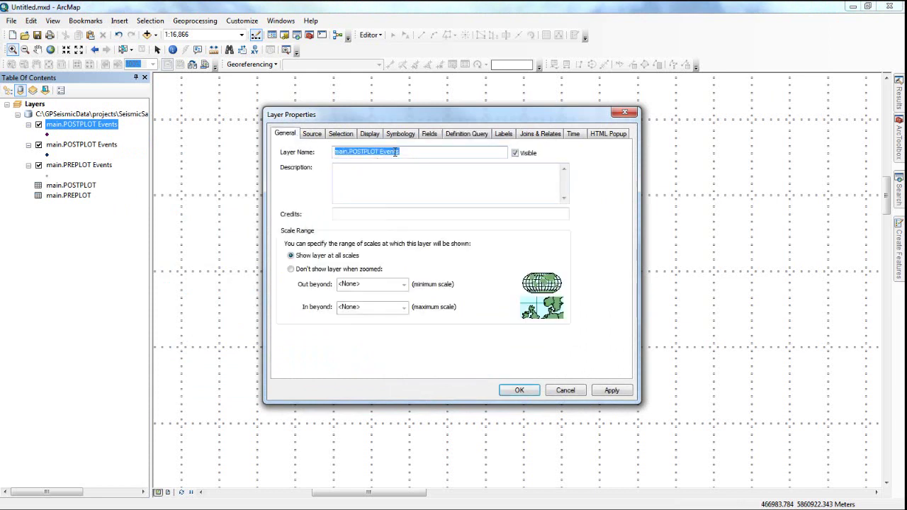
pyautogui.write('Postplot(receiver')
pyautogui.click(609, 391)
pyautogui.click(520, 390)
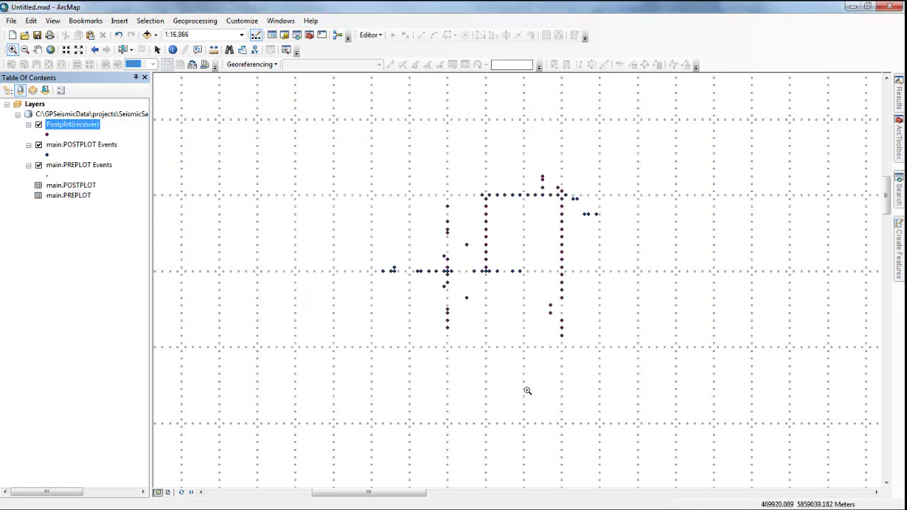
# Load the Postplot(source).exp expression as the definition query of the remaining main.POSTPLOT Events layer
pyautogui.click(105, 148)
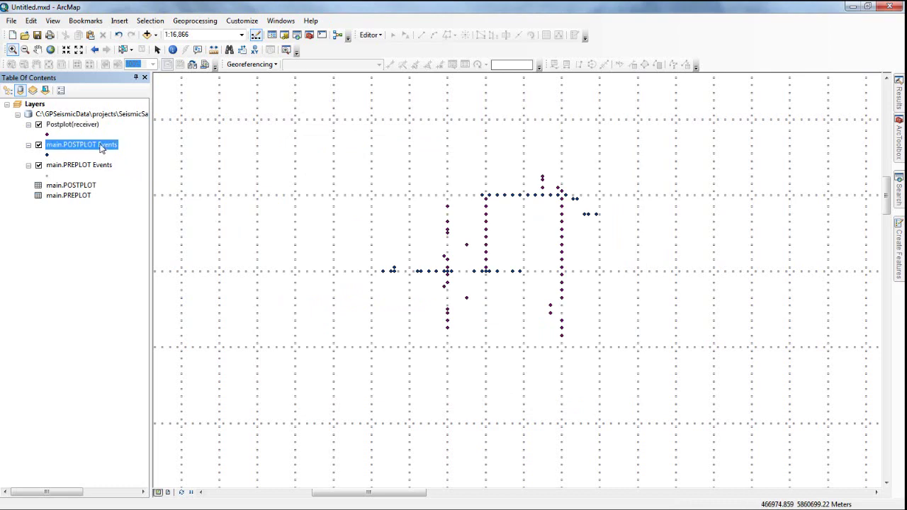
pyautogui.rightClick(101, 147)
pyautogui.click(113, 377)
pyautogui.click(464, 133)
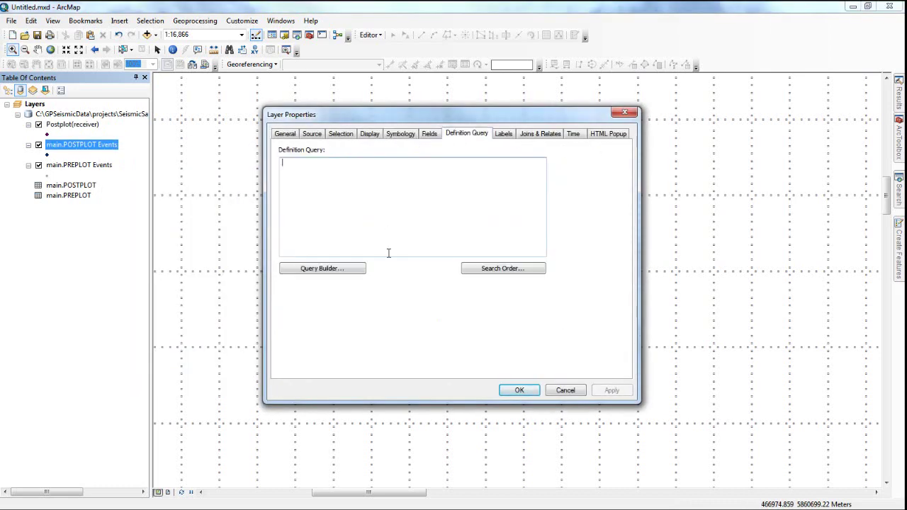
pyautogui.click(354, 272)
pyautogui.click(486, 349)
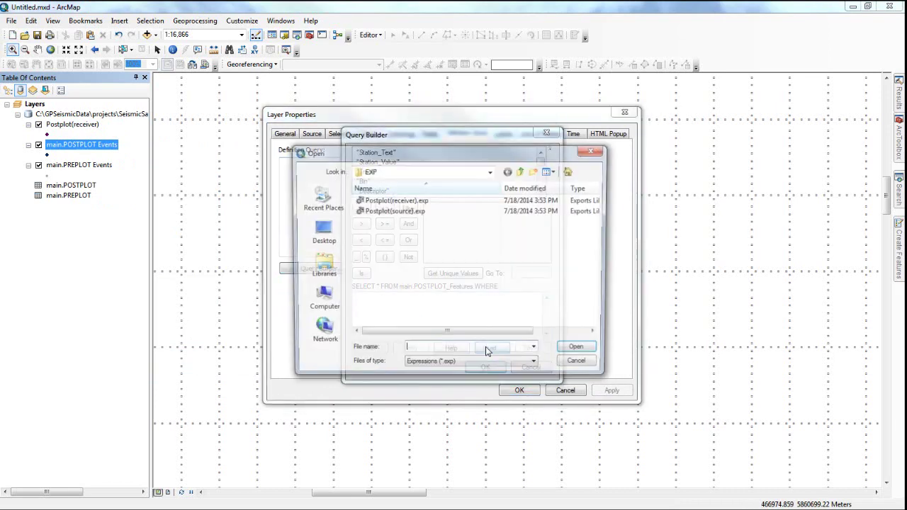
pyautogui.doubleClick(416, 212)
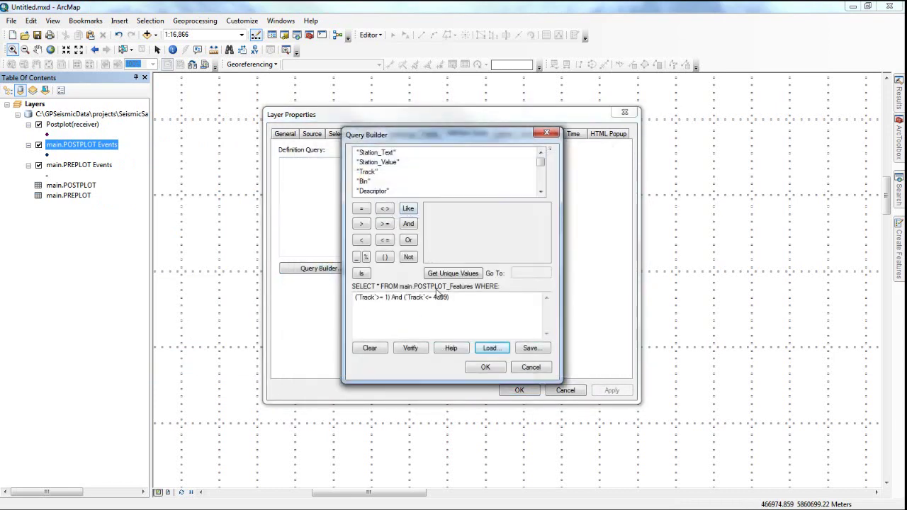
pyautogui.click(484, 367)
# Rename the source-filtered postplot layer to Postplot(Source) and apply its layer properties
pyautogui.click(286, 135)
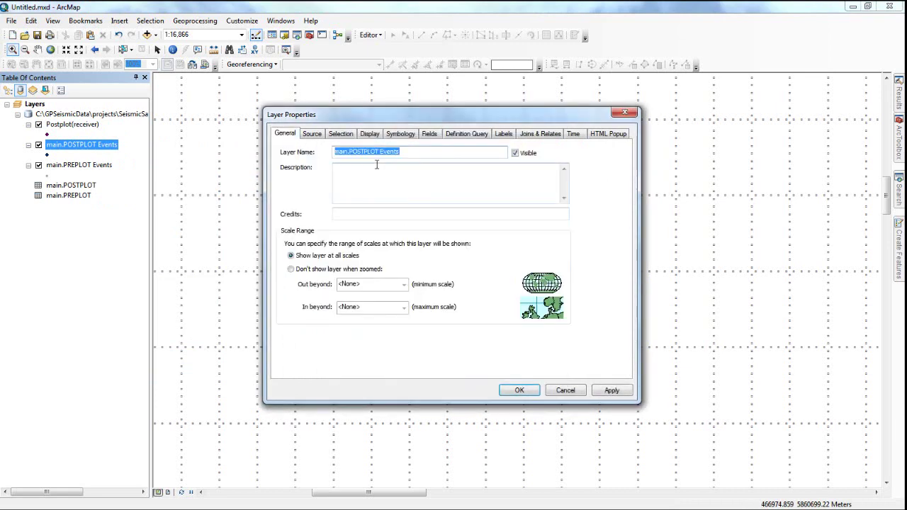
pyautogui.write('Postplot(Source)')
pyautogui.click(609, 390)
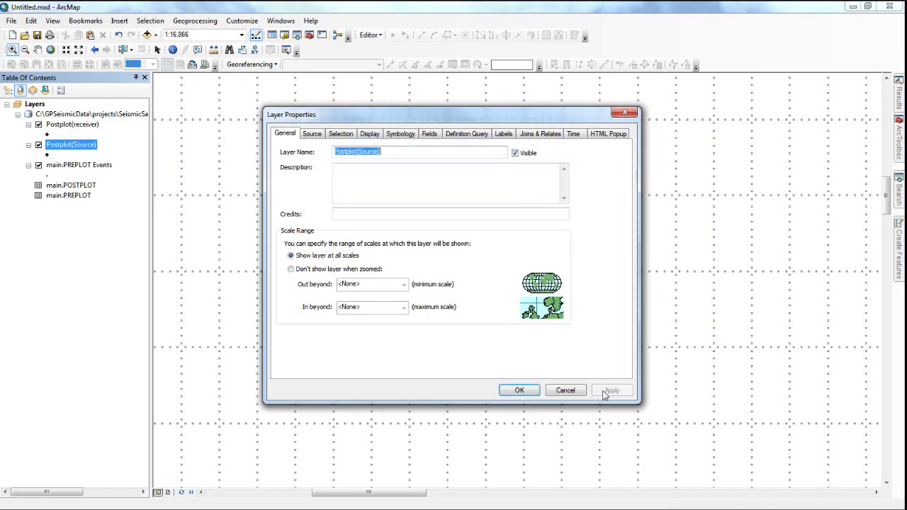
pyautogui.click(519, 391)
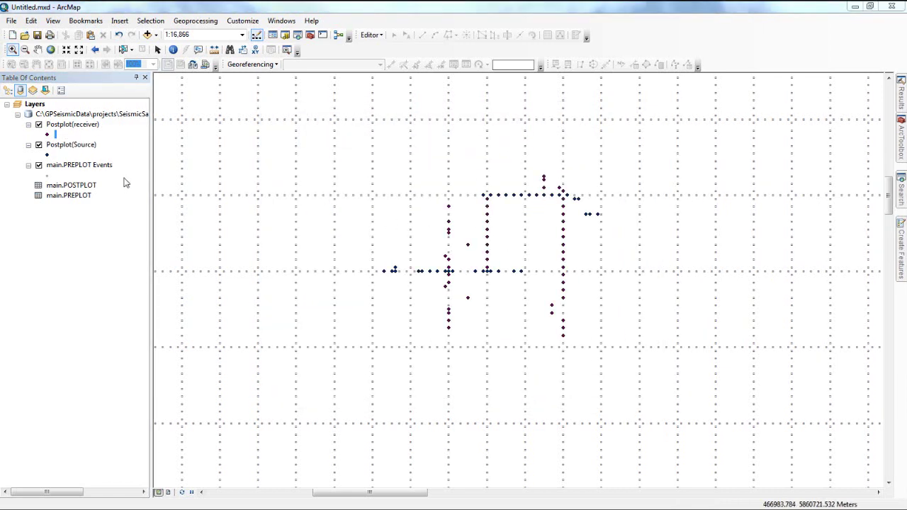
# Colour the Postplot(Source) point symbols red and the Postplot(receiver) point symbols yellow
pyautogui.click(47, 155)
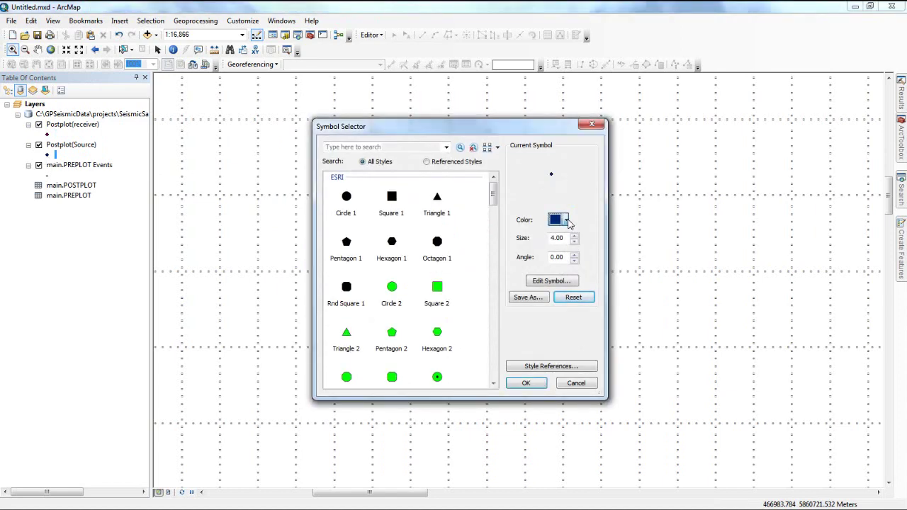
pyautogui.click(565, 220)
pyautogui.click(567, 276)
pyautogui.click(526, 382)
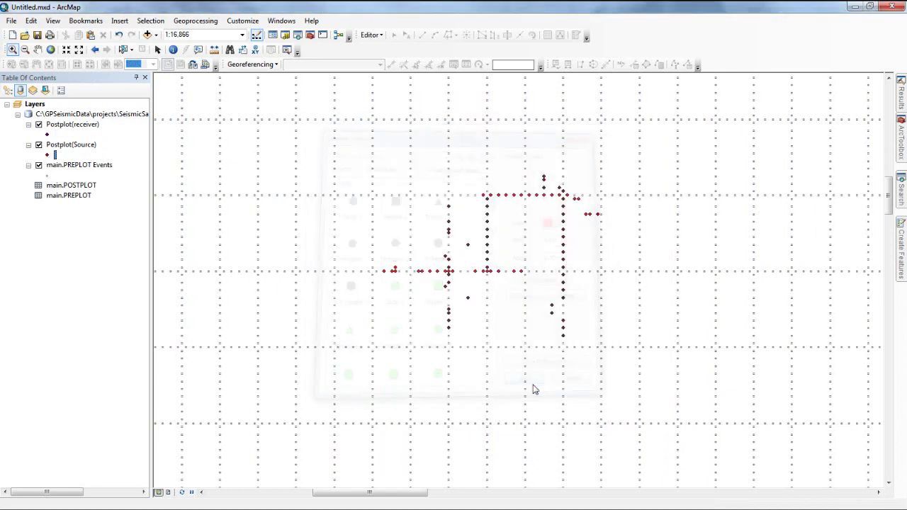
pyautogui.click(47, 135)
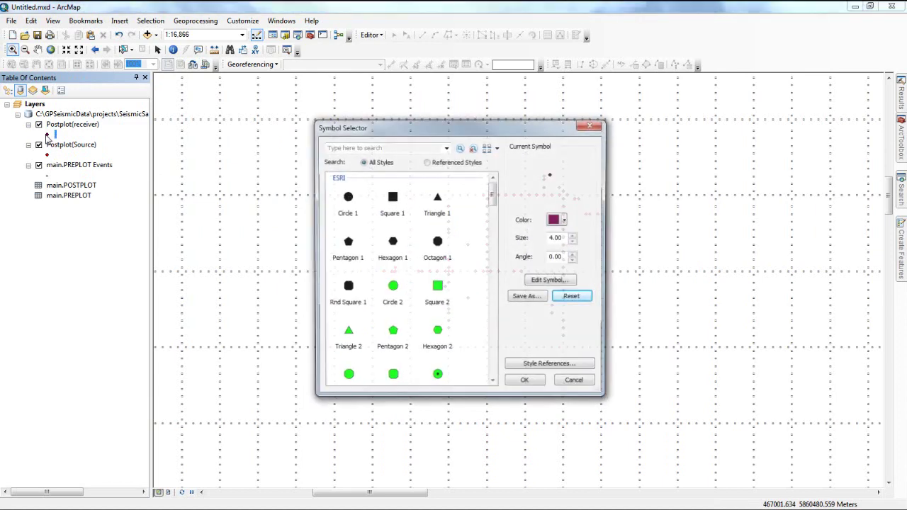
pyautogui.click(566, 220)
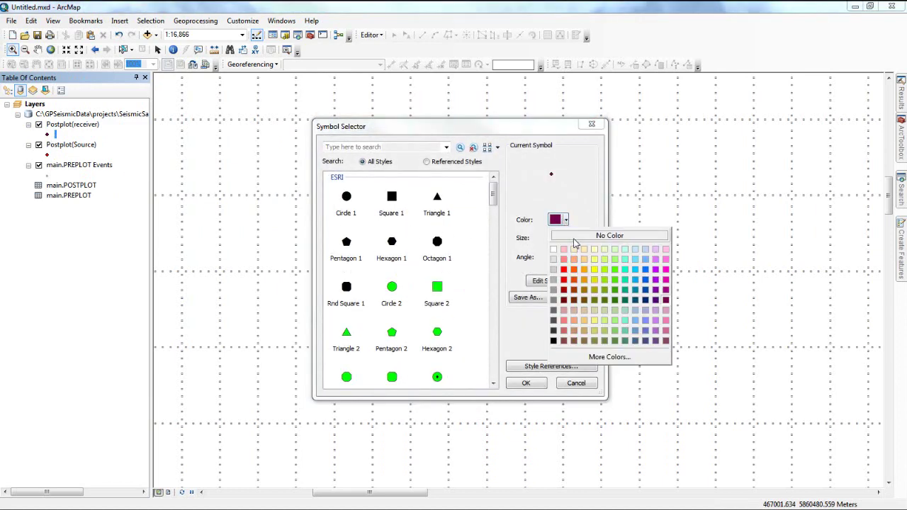
pyautogui.click(592, 270)
pyautogui.click(539, 384)
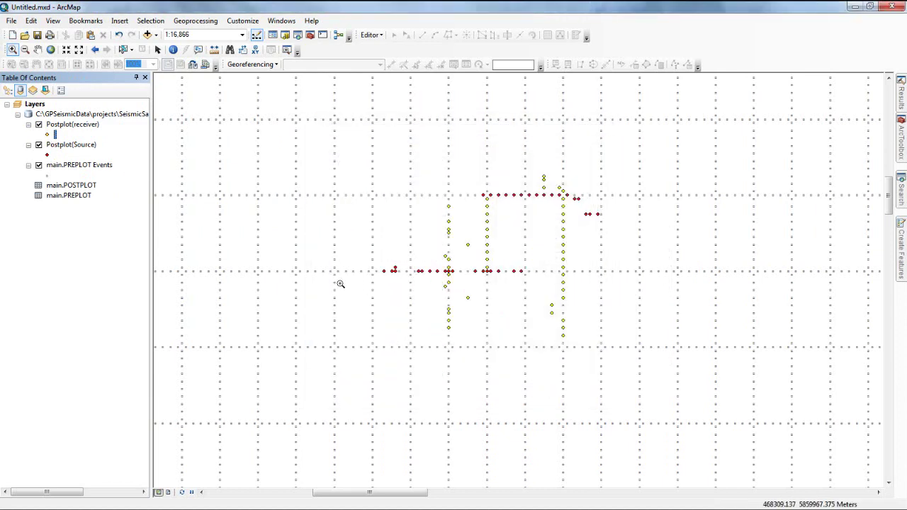
# Show the full map extent and hide the main.PREPLOT Events layer
pyautogui.click(50, 50)
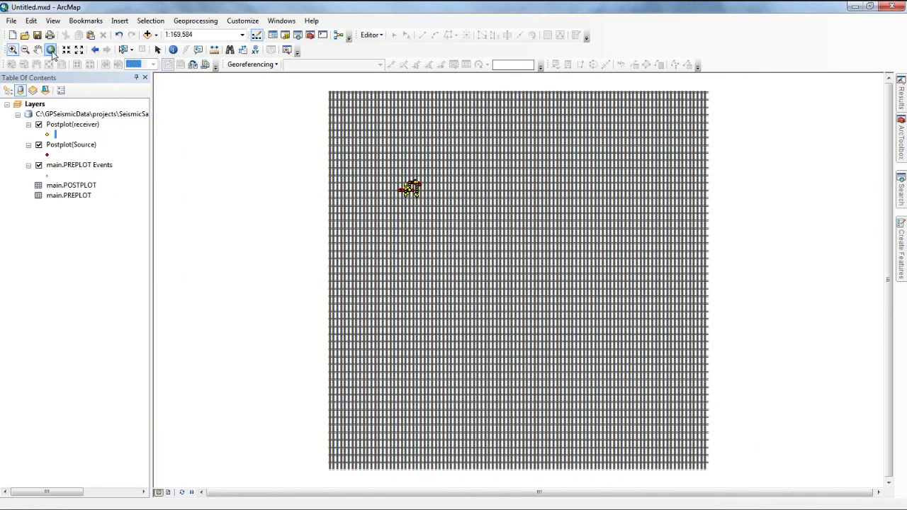
pyautogui.click(39, 166)
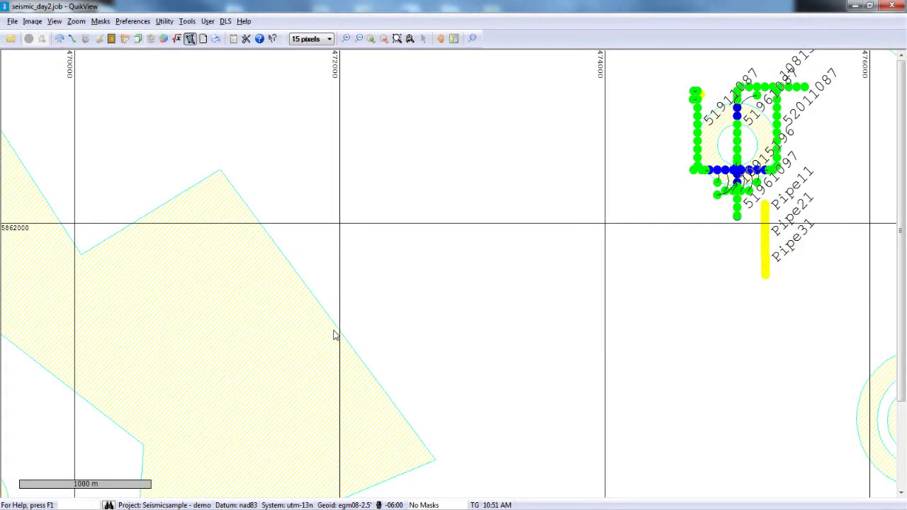
# In QuikView, update the seismicsample - demo.sqlite database with all points of seismic_day2.job
pyautogui.click(12, 21)
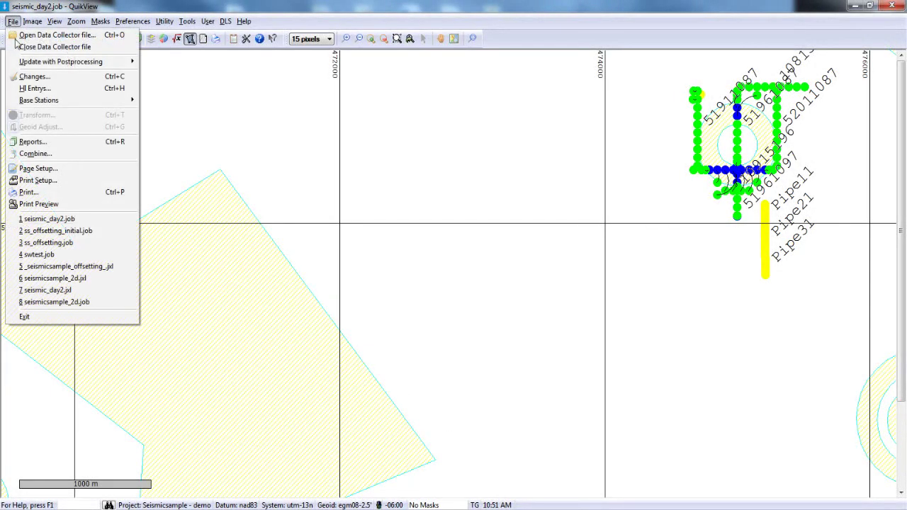
pyautogui.click(31, 139)
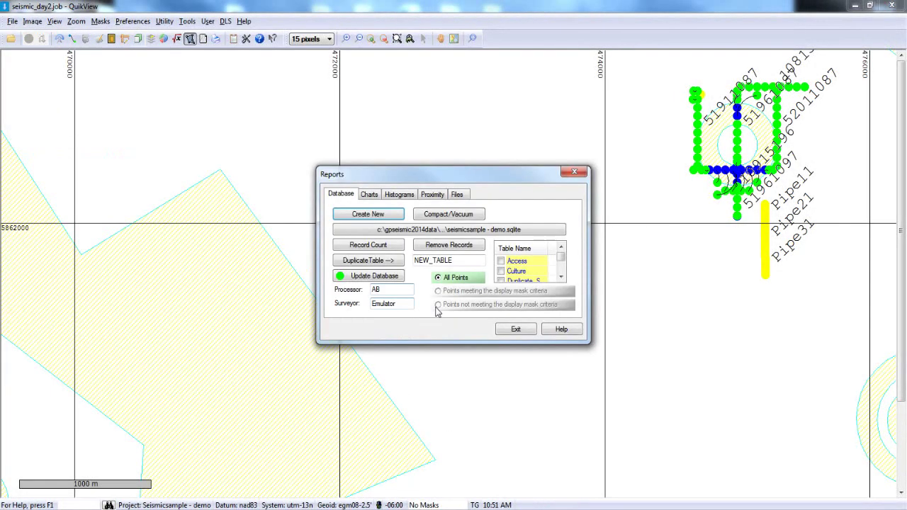
pyautogui.click(392, 277)
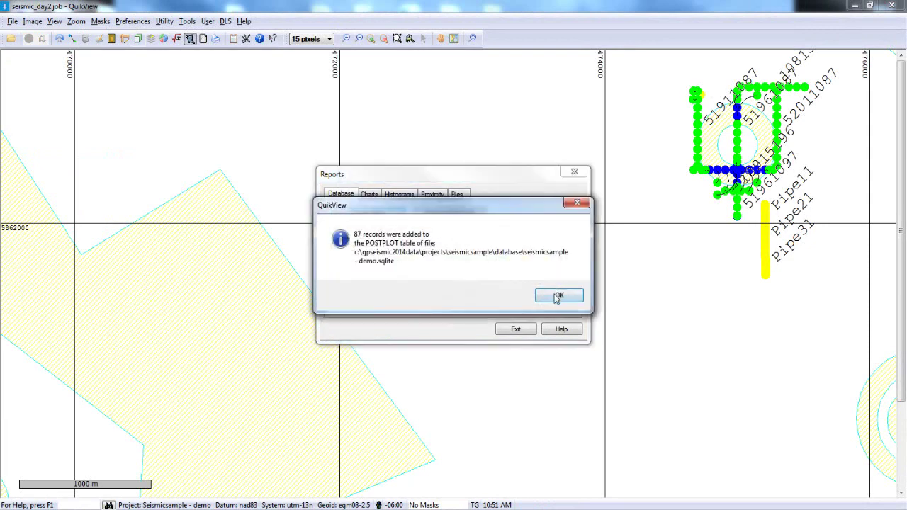
pyautogui.click(557, 296)
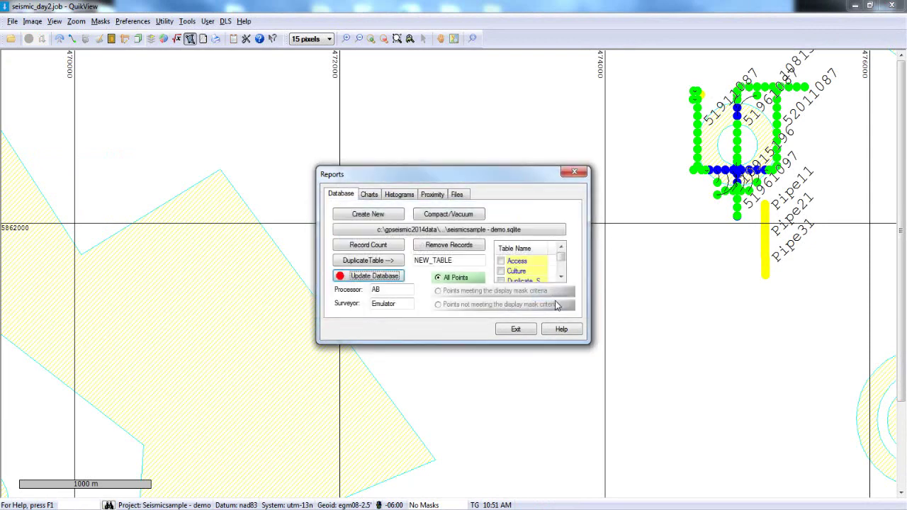
pyautogui.click(520, 330)
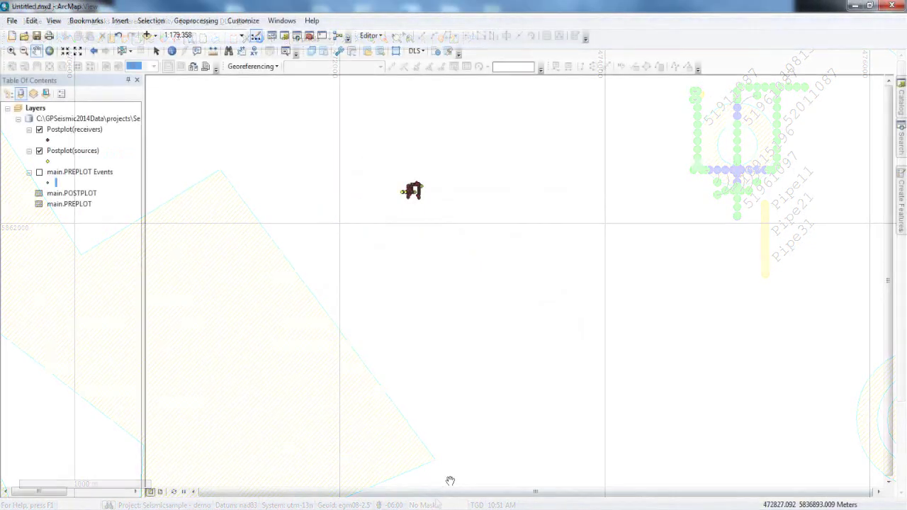
# In ArcMap, refresh the map to load the added postplot records and zoom in on the postplot points
pyautogui.click(53, 21)
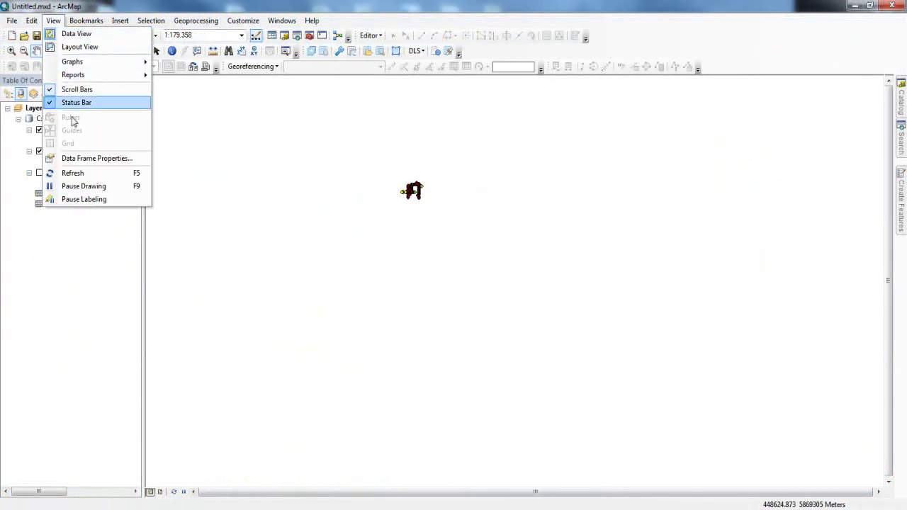
pyautogui.click(86, 175)
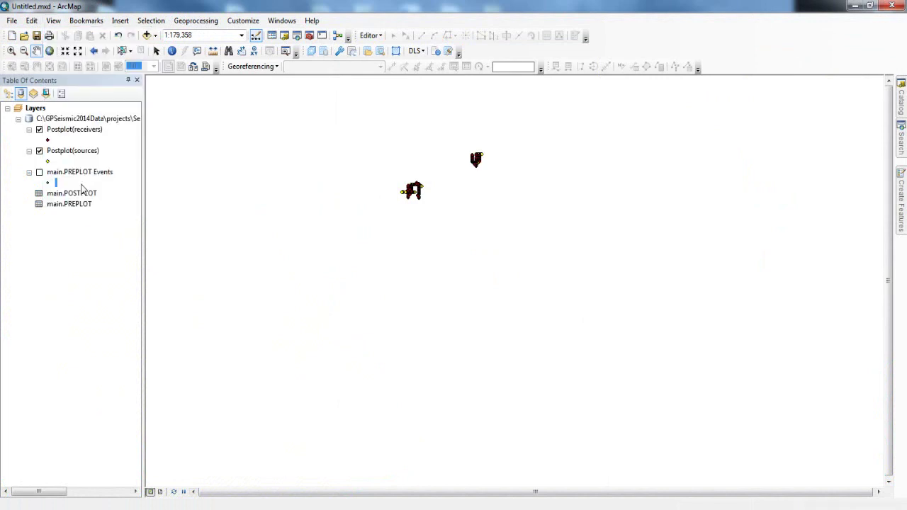
pyautogui.click(11, 50)
pyautogui.moveTo(367, 127); pyautogui.dragTo(503, 225)
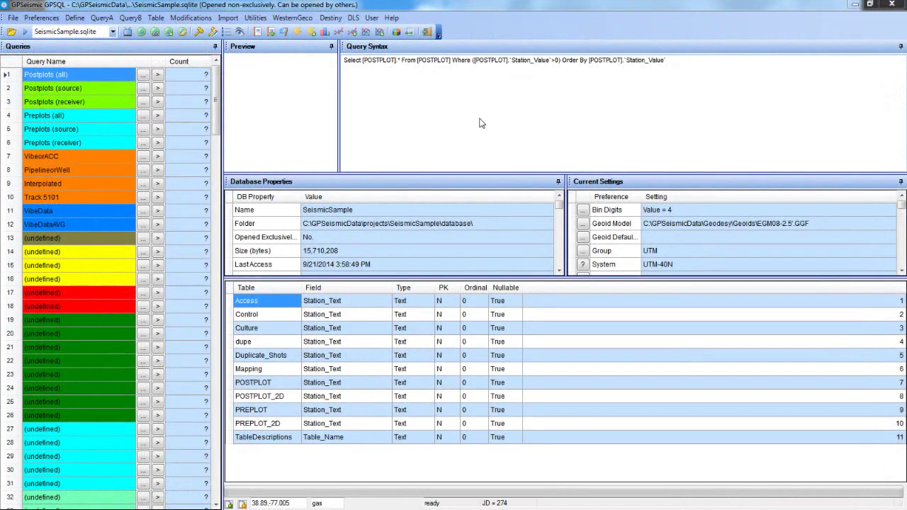
# From GPSQL, send Preplots (all) as initial and Postplots (all) as secondary layer to QuikMap and run the offsets comparison
pyautogui.click(311, 33)
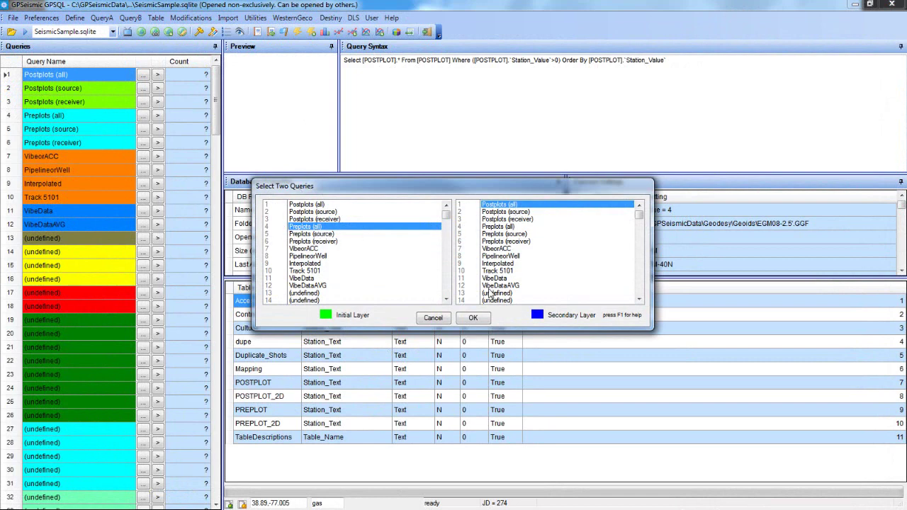
pyautogui.click(475, 319)
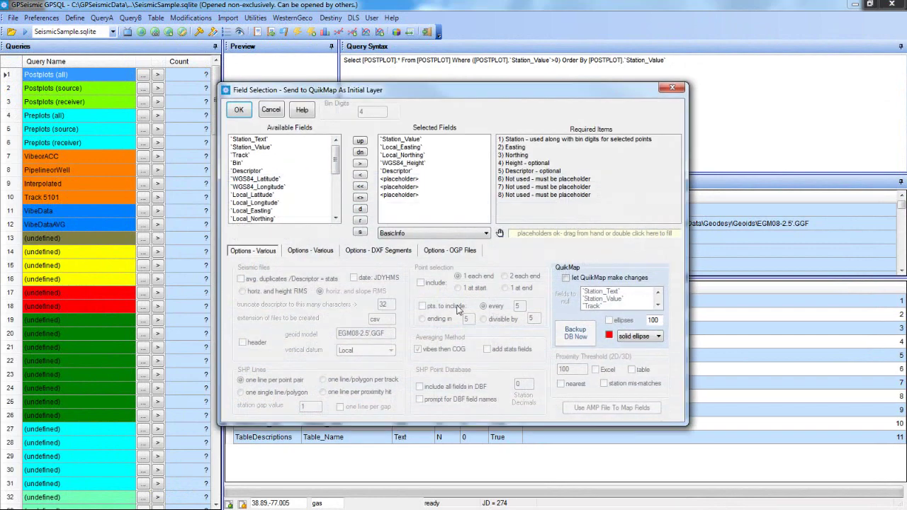
pyautogui.click(239, 112)
pyautogui.click(240, 115)
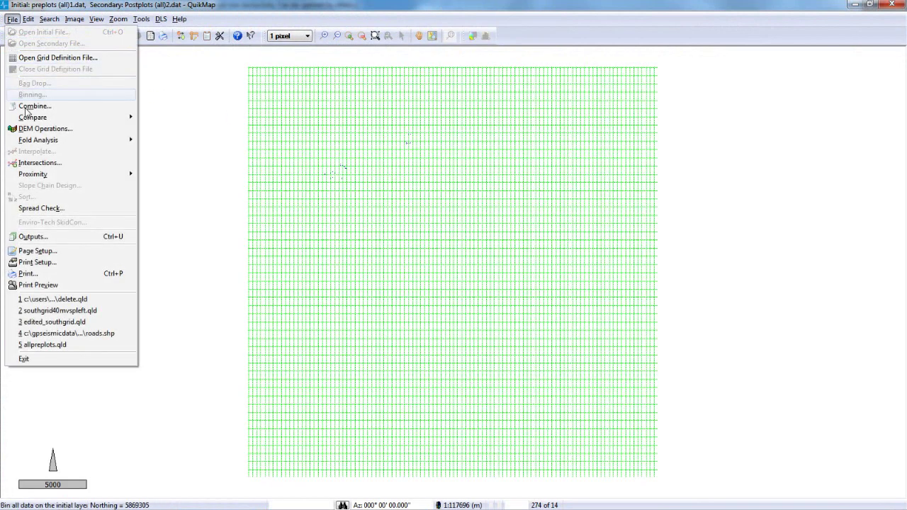
pyautogui.moveTo(122, 119)
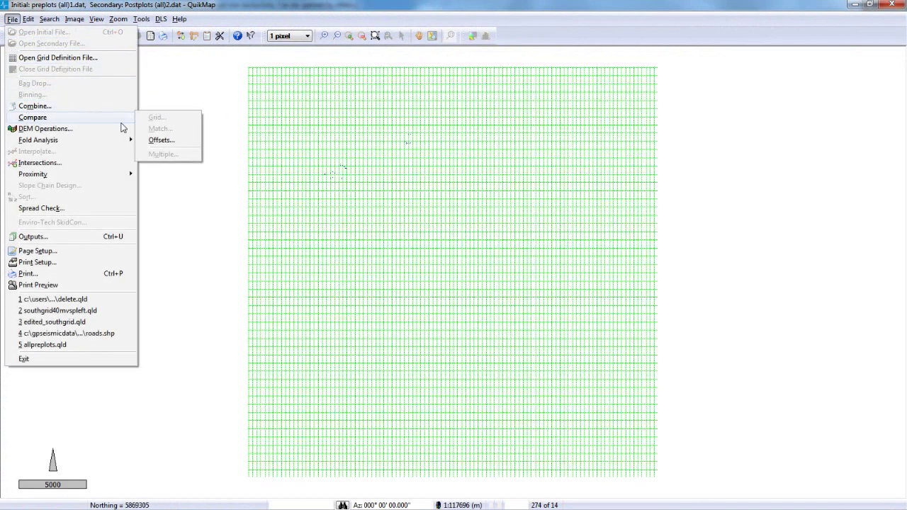
pyautogui.click(177, 141)
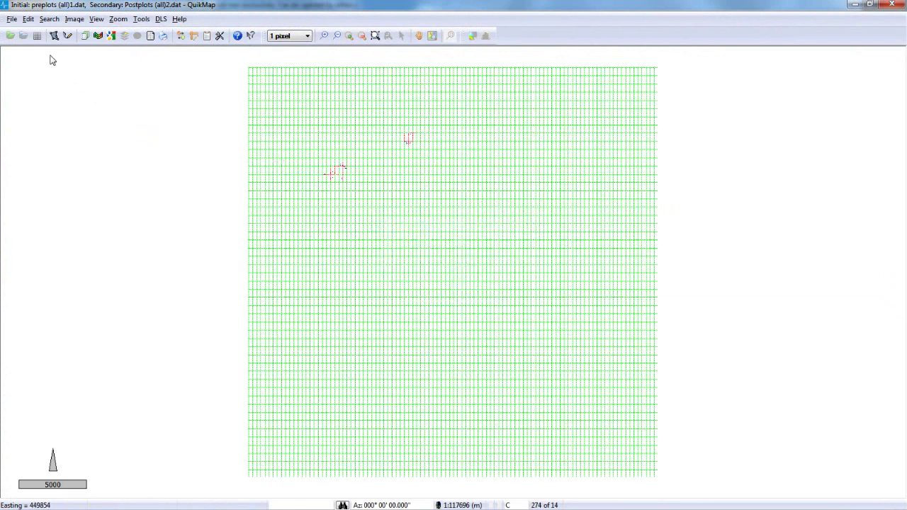
# Output the connecting arcs as an ESRI SHP file named Arcs in the mapping folder
pyautogui.click(12, 19)
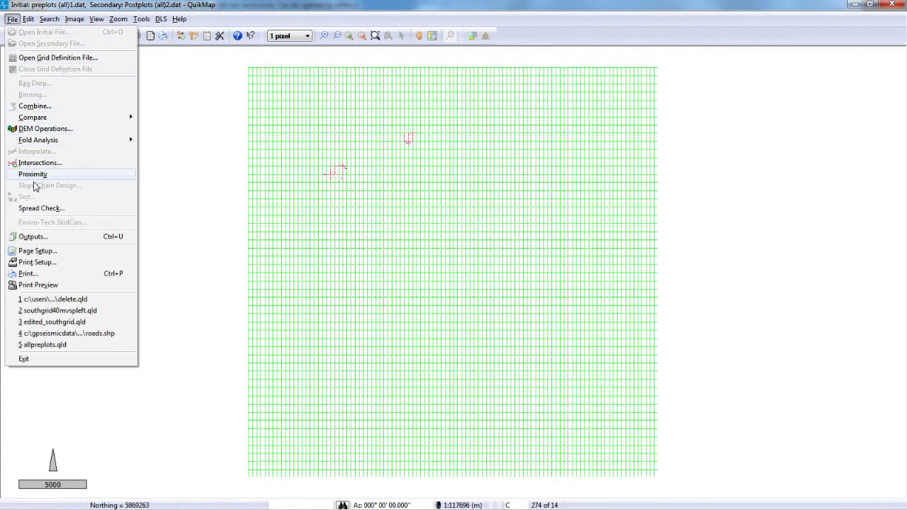
pyautogui.click(30, 238)
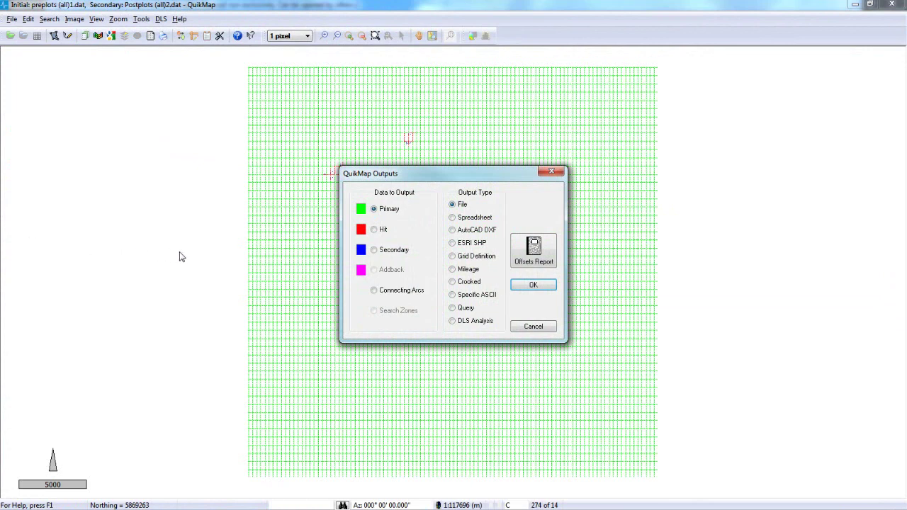
pyautogui.click(373, 291)
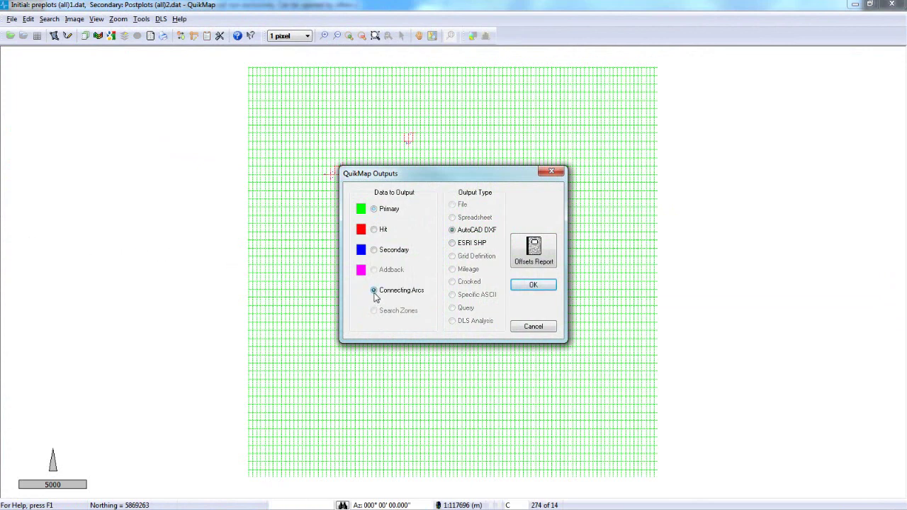
pyautogui.click(454, 244)
pyautogui.click(513, 284)
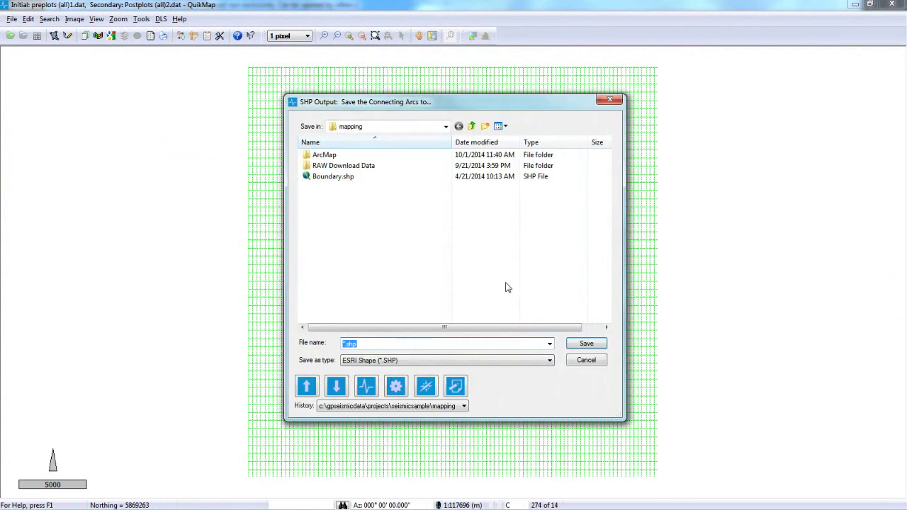
pyautogui.write('Arcs')
pyautogui.press('Return')
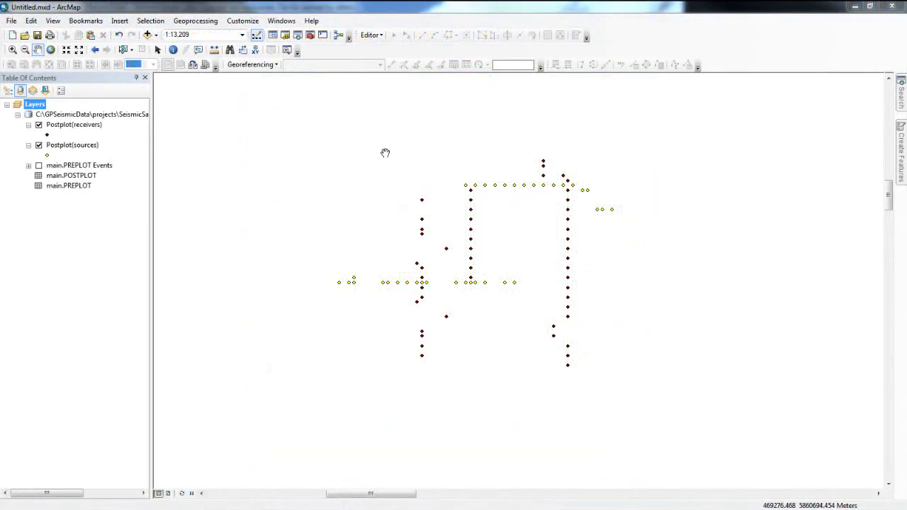
# In ArcMap, add Arcs.shp from the mapping folder to the map and show the main.PREPLOT Events layer
pyautogui.click(156, 36)
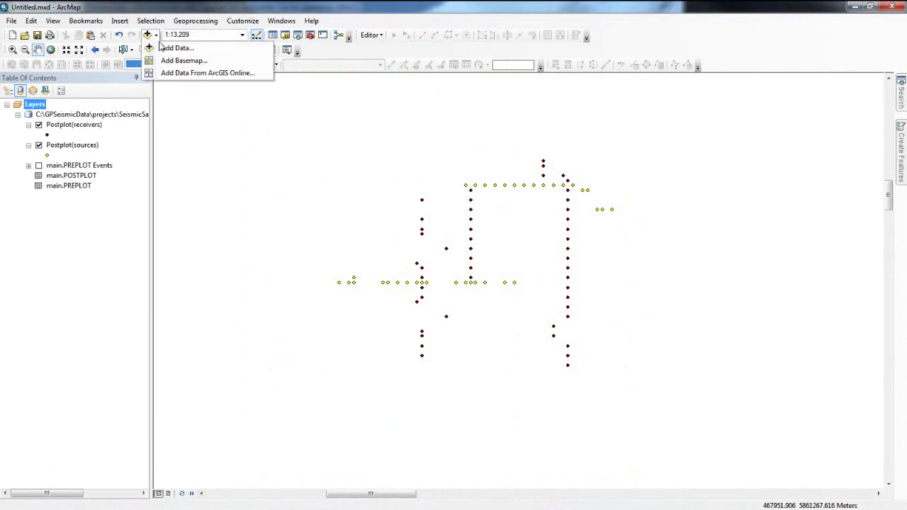
pyautogui.click(170, 46)
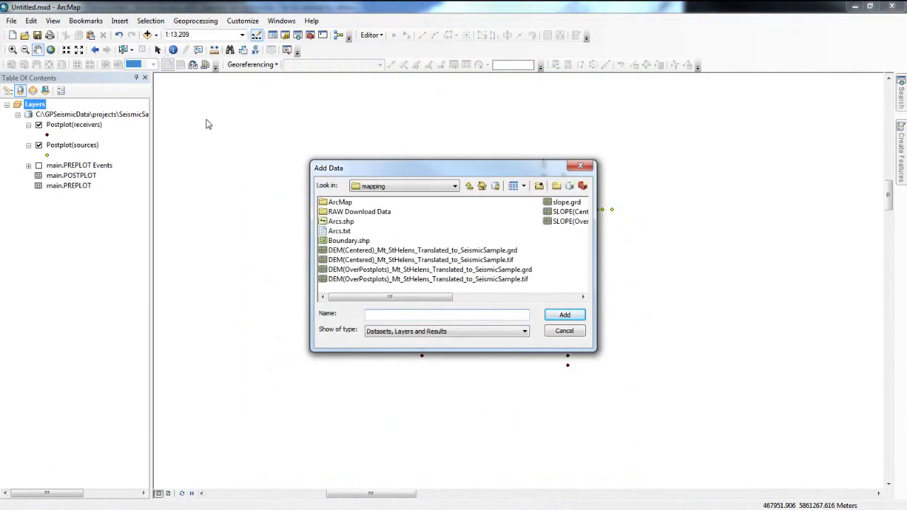
pyautogui.click(346, 221)
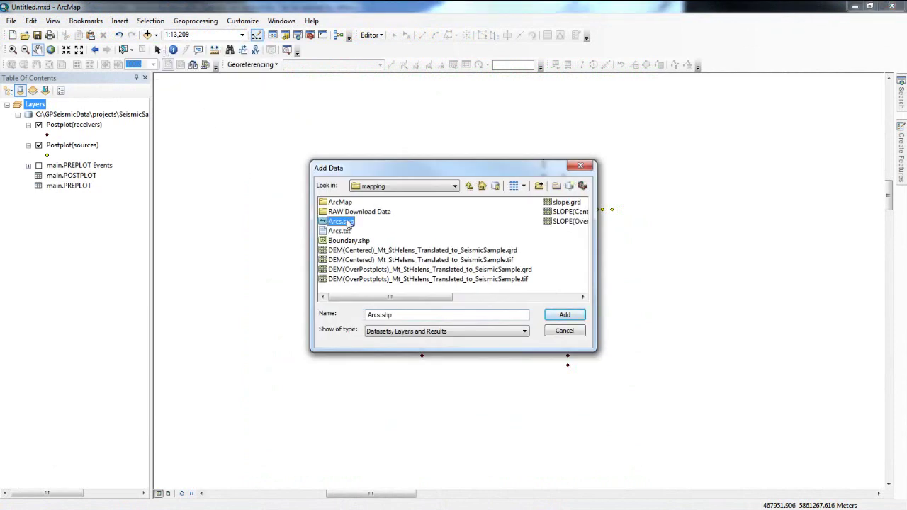
pyautogui.click(556, 320)
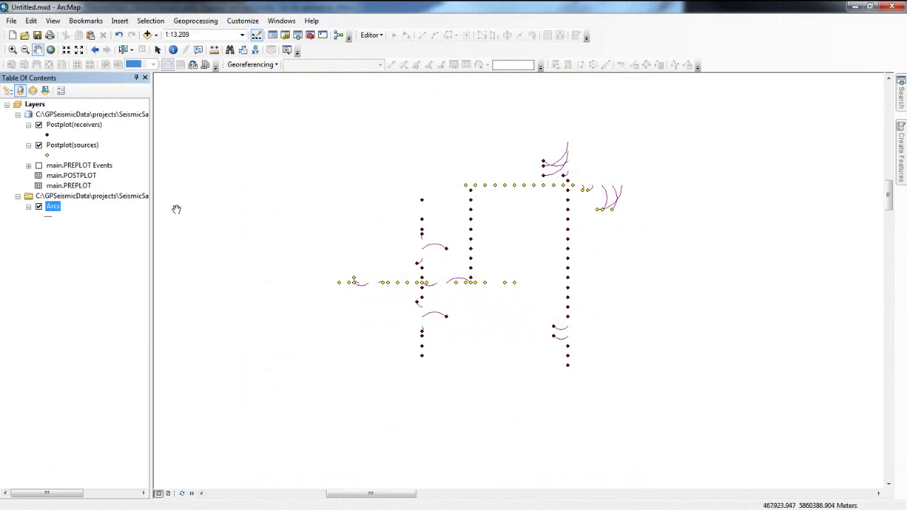
pyautogui.click(39, 165)
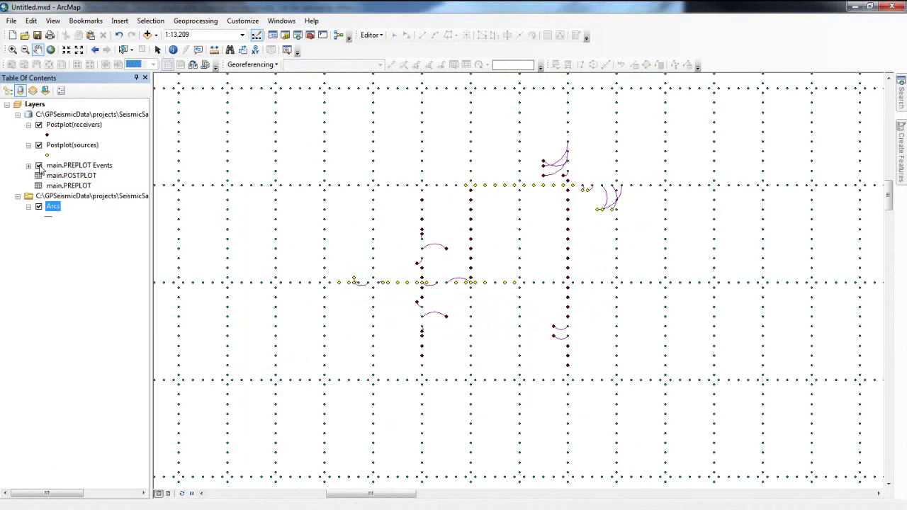